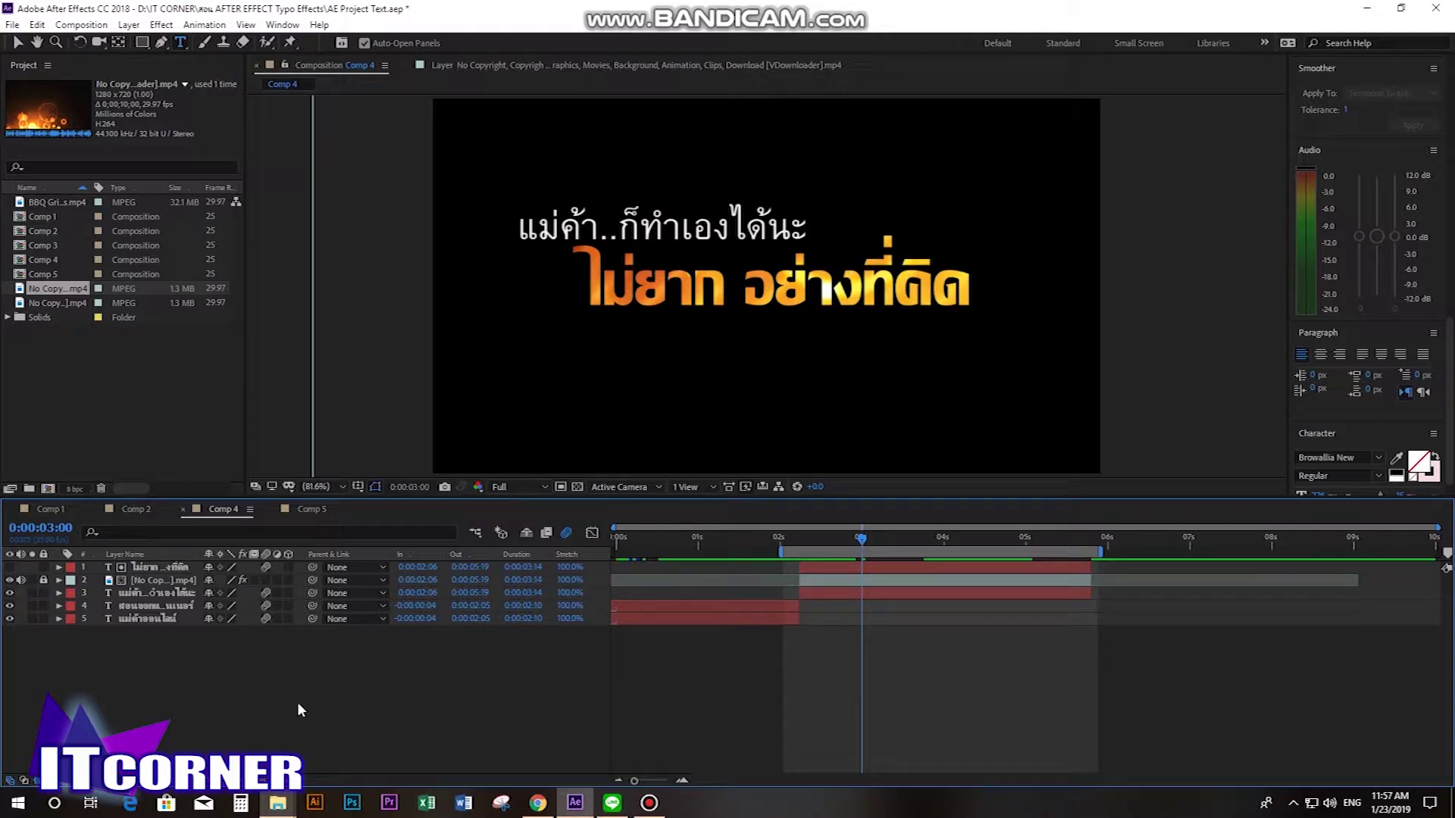
Add a Null Object layer to Comp 4 and position it at the orange Thai line's left edge
right_click(298, 683)
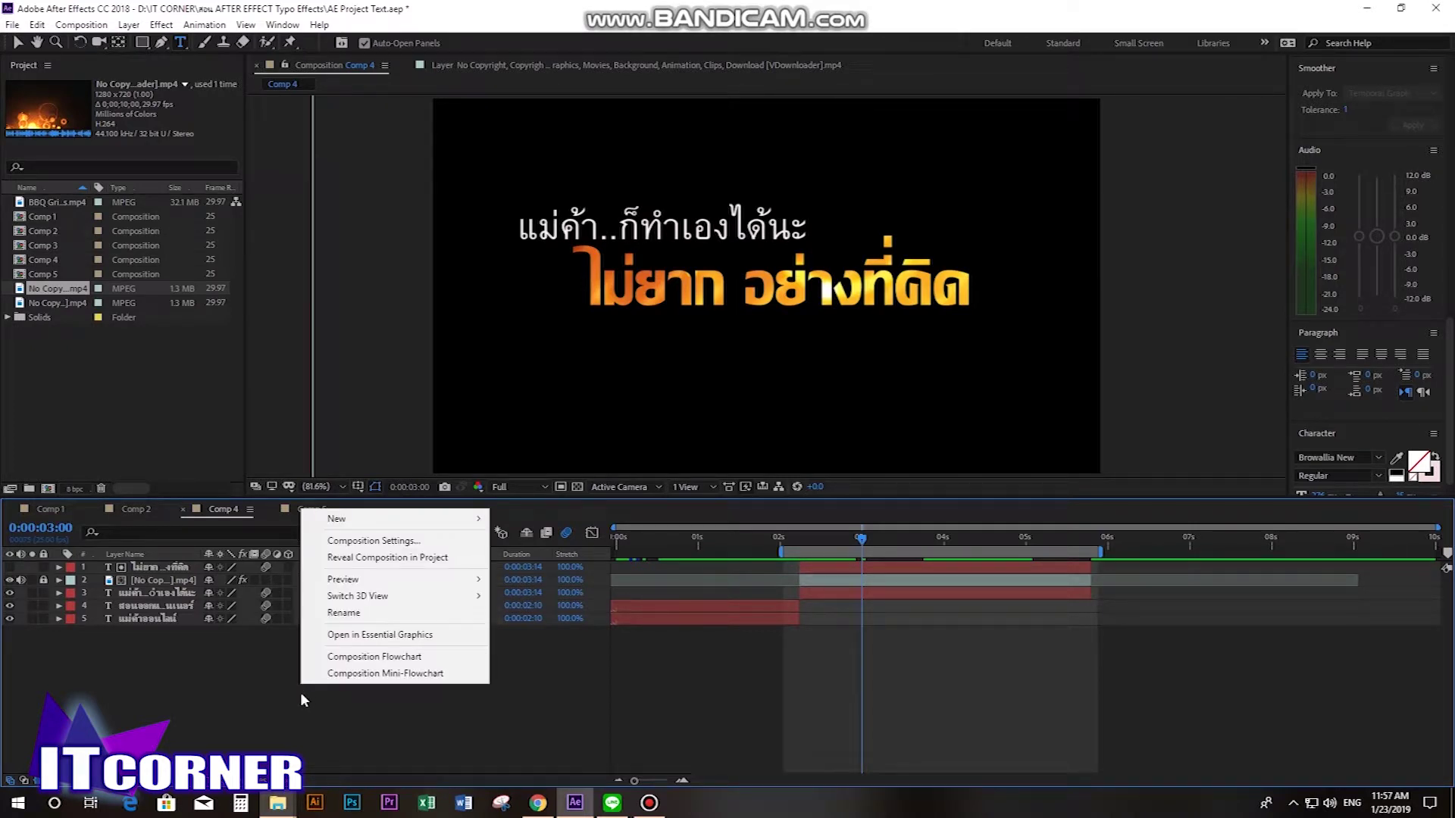
mouse_move(356, 519)
click(557, 611)
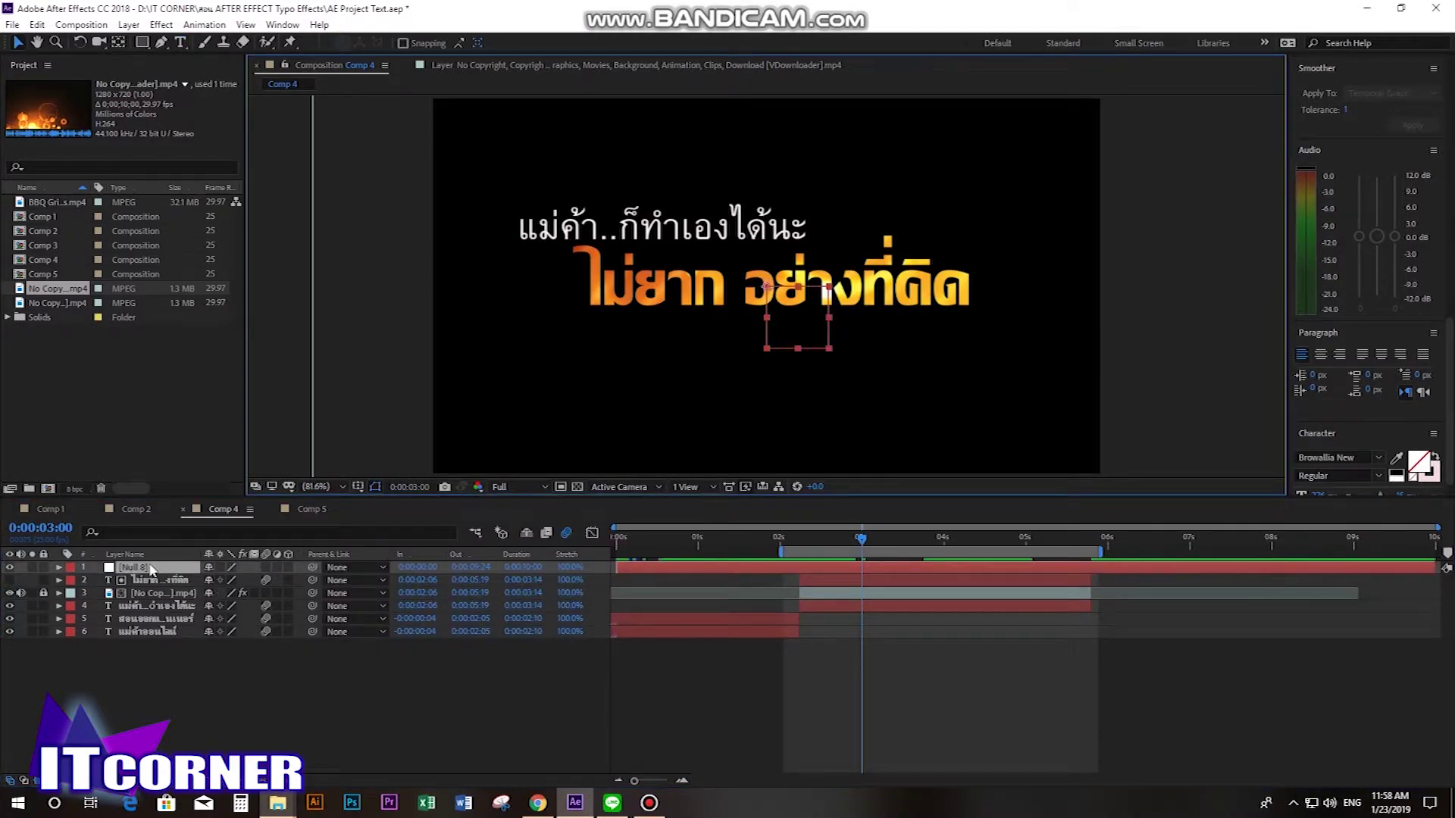
drag(770, 294, 528, 252)
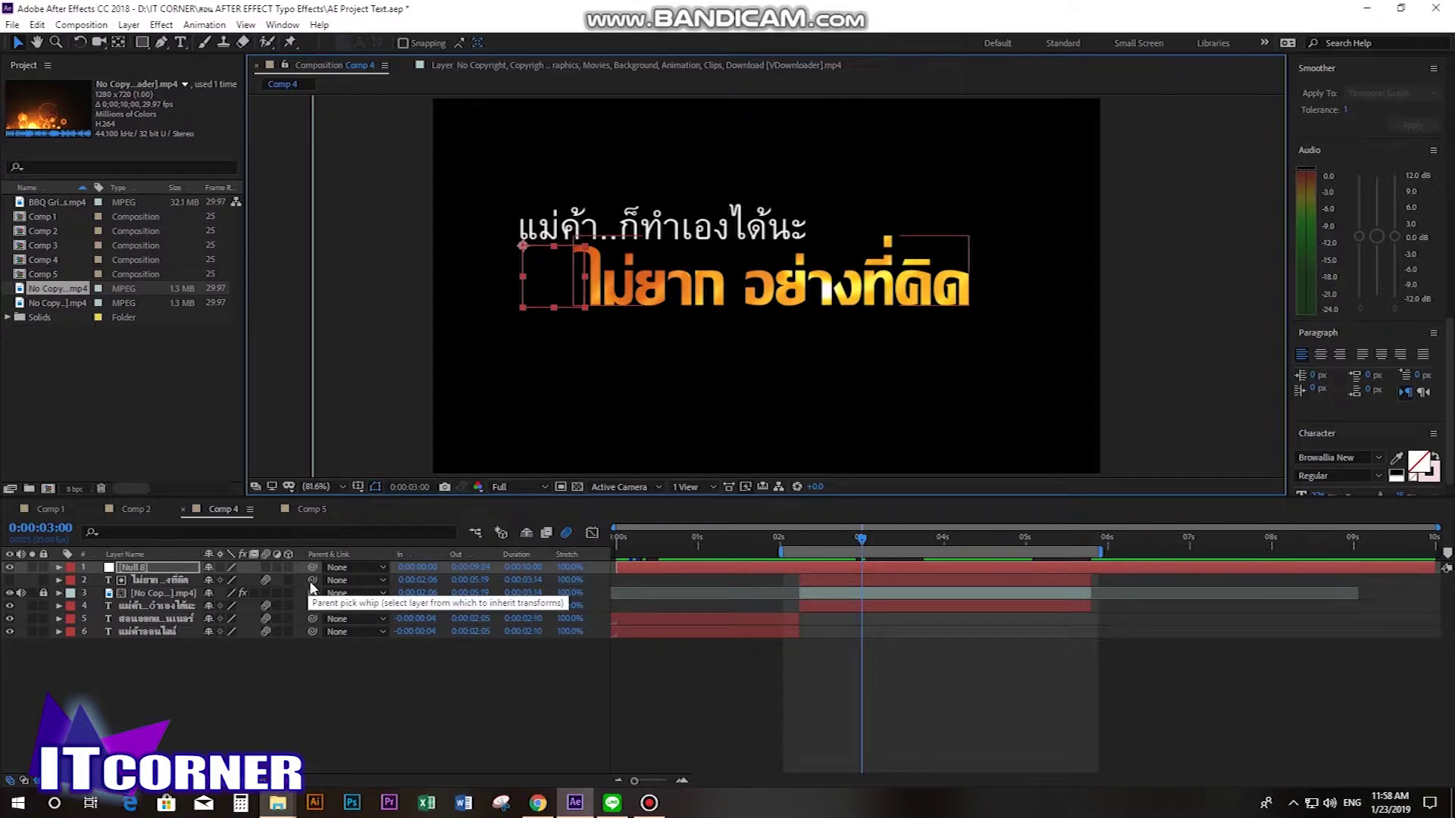
Parent the orange and upper Thai text layers to Null 8, then show its Position property
drag(312, 581, 232, 573)
drag(137, 566, 136, 570)
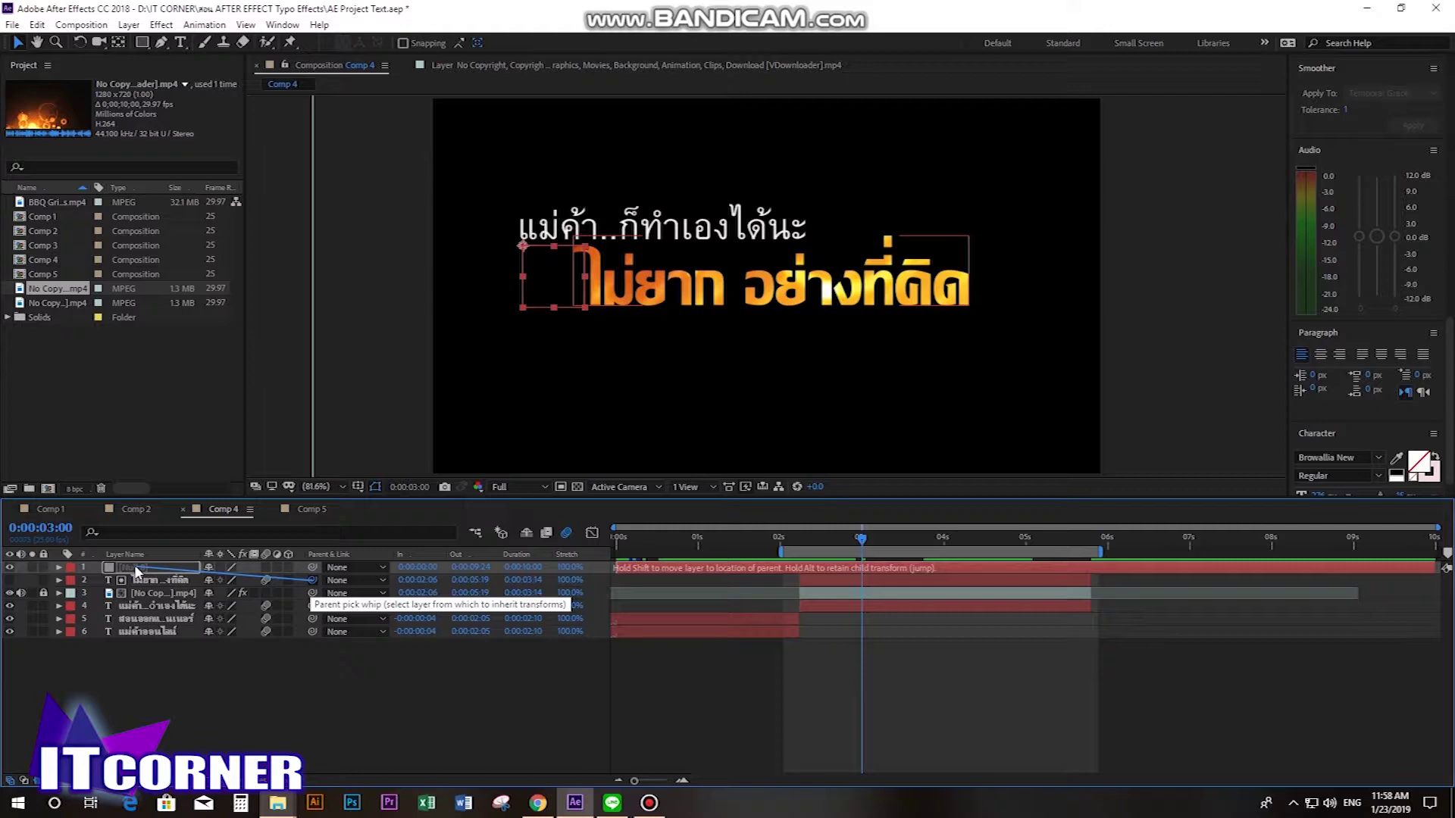
drag(134, 566, 134, 566)
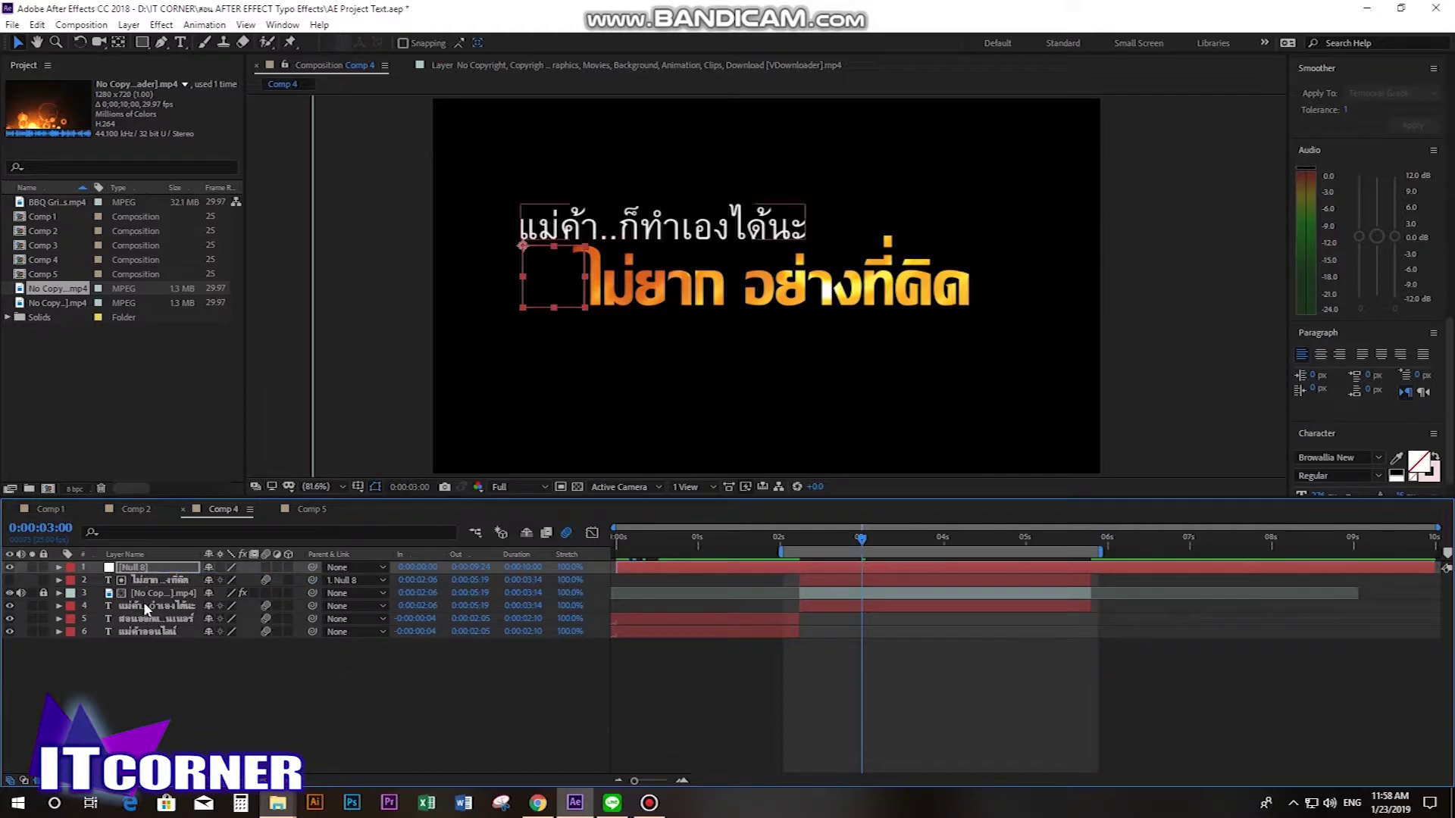
drag(311, 605, 134, 567)
click(158, 569)
key(p)
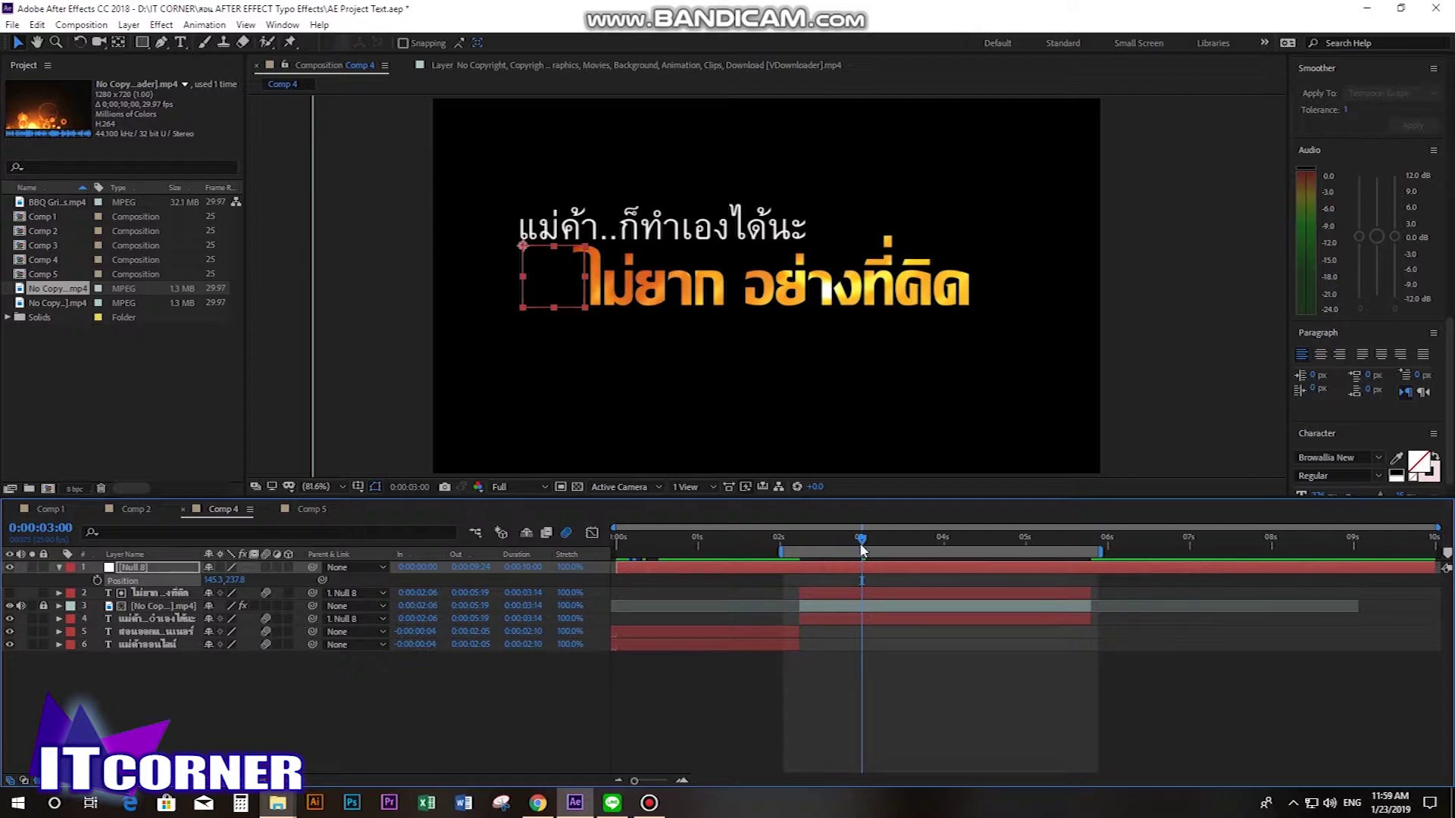
Enable Null 8's Position keyframing and add Position keys at 0:00:05:17 and 0:00:03:20
mouse_move(860, 544)
mouse_down()
mouse_move(851, 560)
mouse_move(864, 565)
mouse_up()
click(97, 581)
drag(861, 541, 1081, 544)
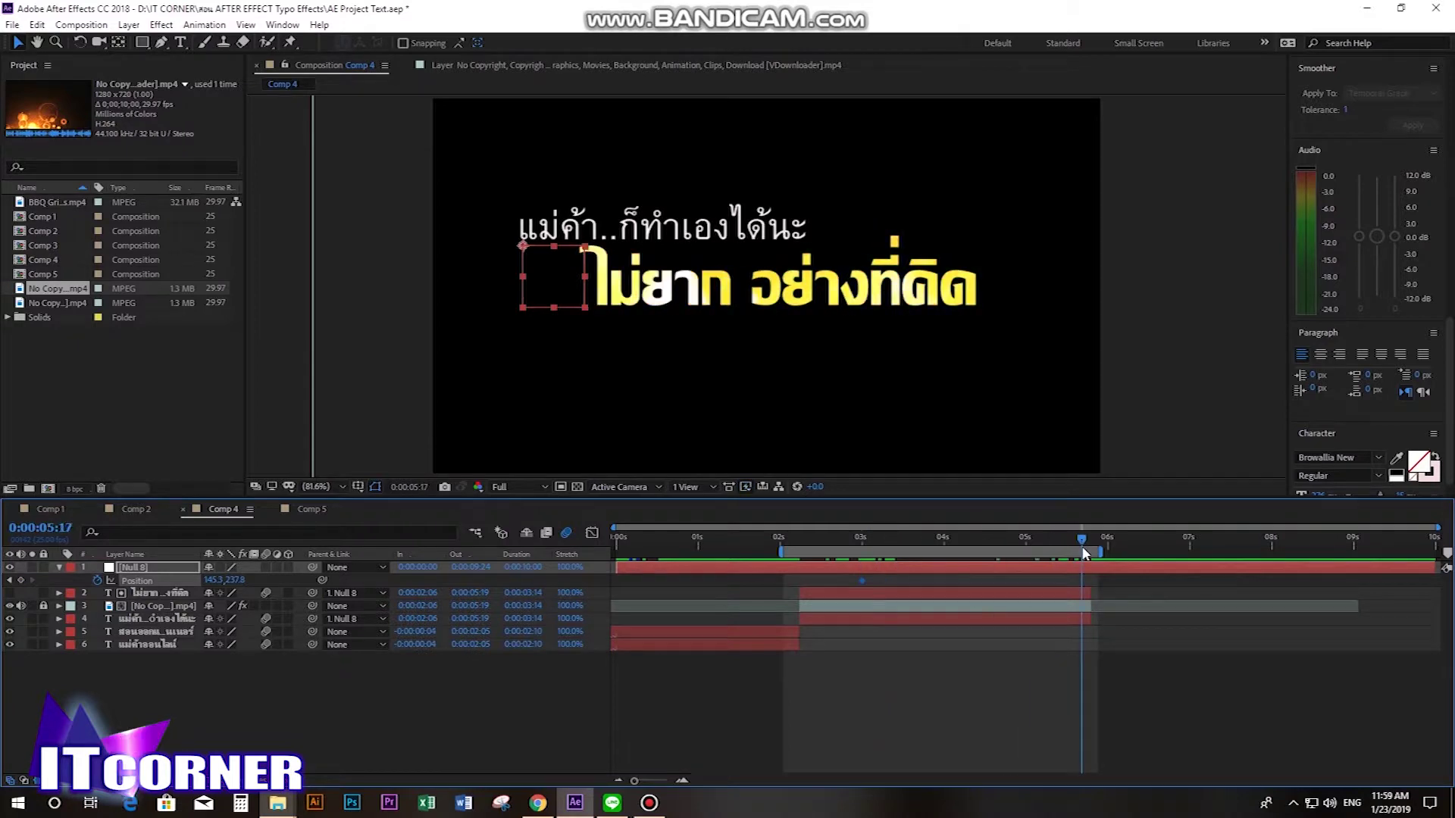
click(20, 580)
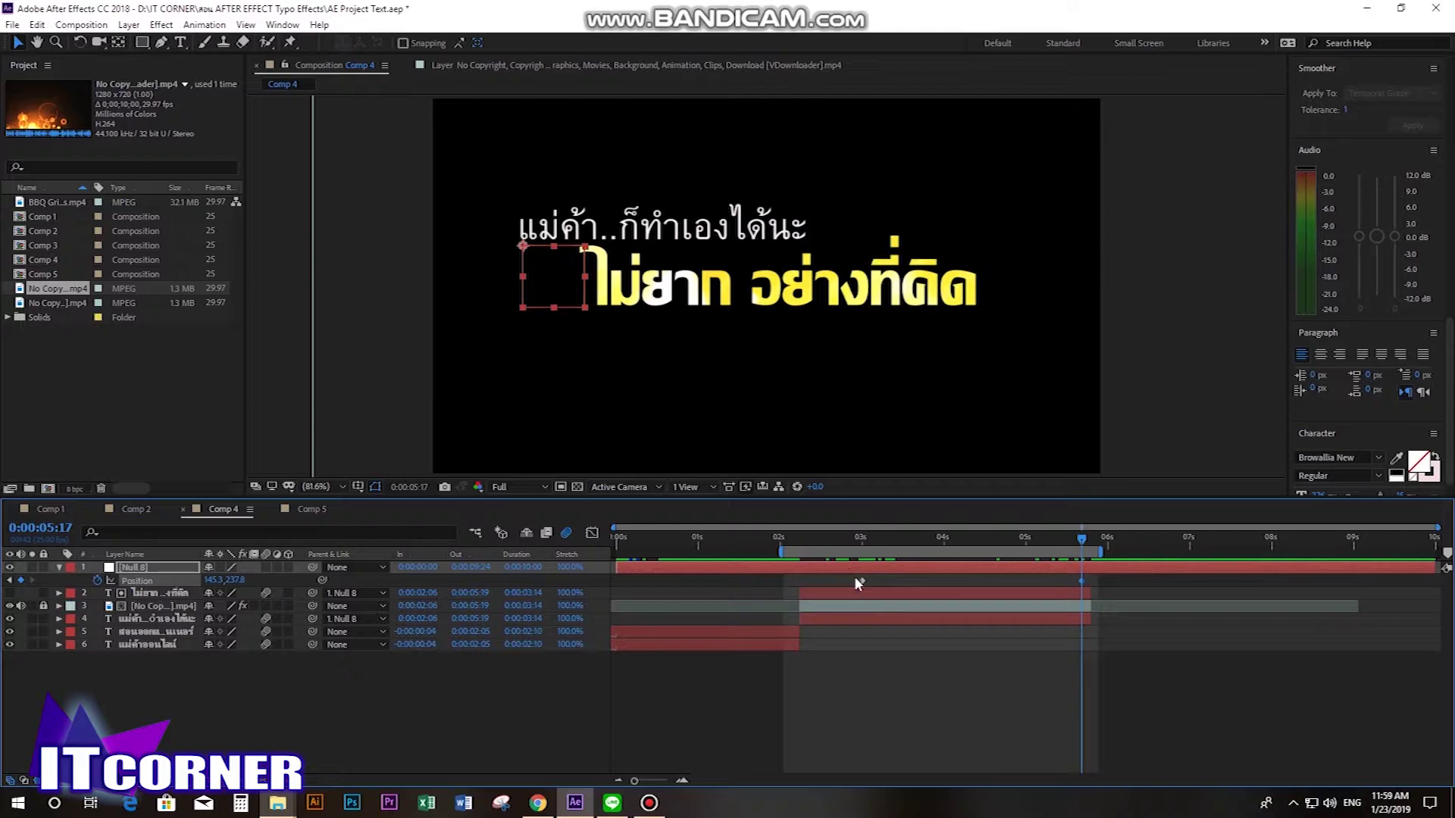
click(918, 539)
drag(918, 539, 928, 542)
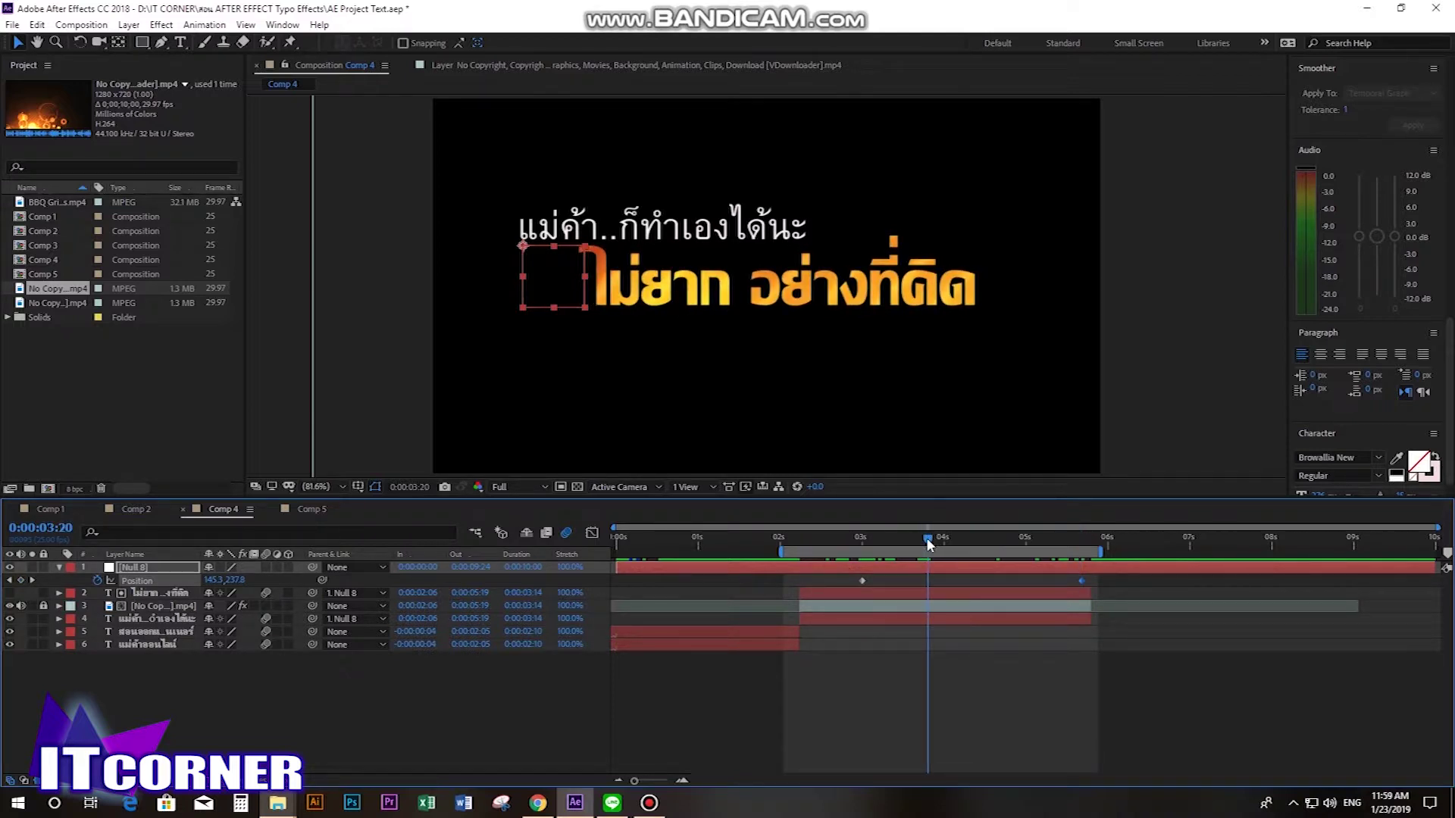
click(21, 580)
Set Position Y 231.8 at 3:20, add keys at 4:10 and 4:24 (Y 233.7), then scrub
click(235, 579)
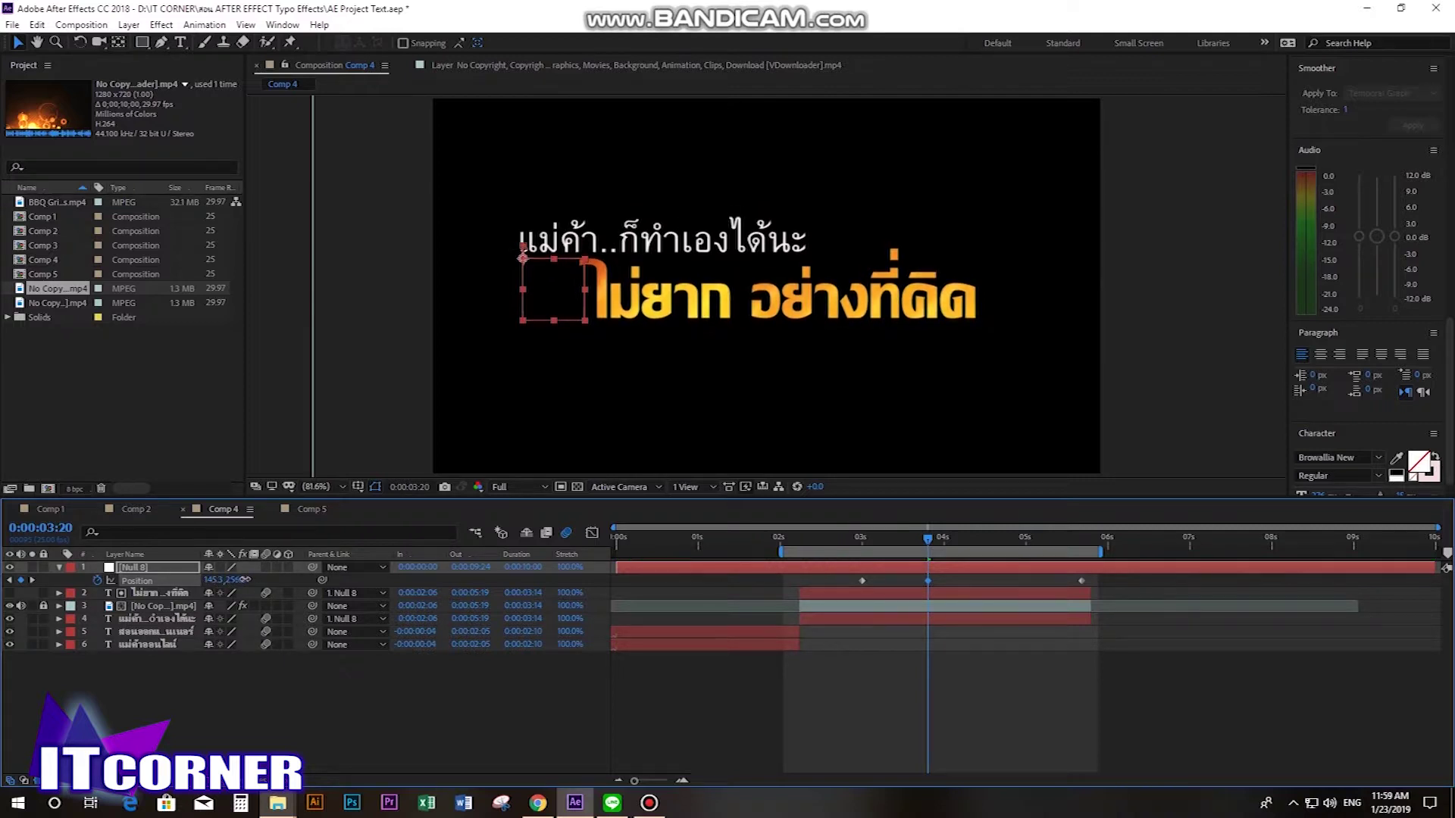
drag(235, 580, 231, 580)
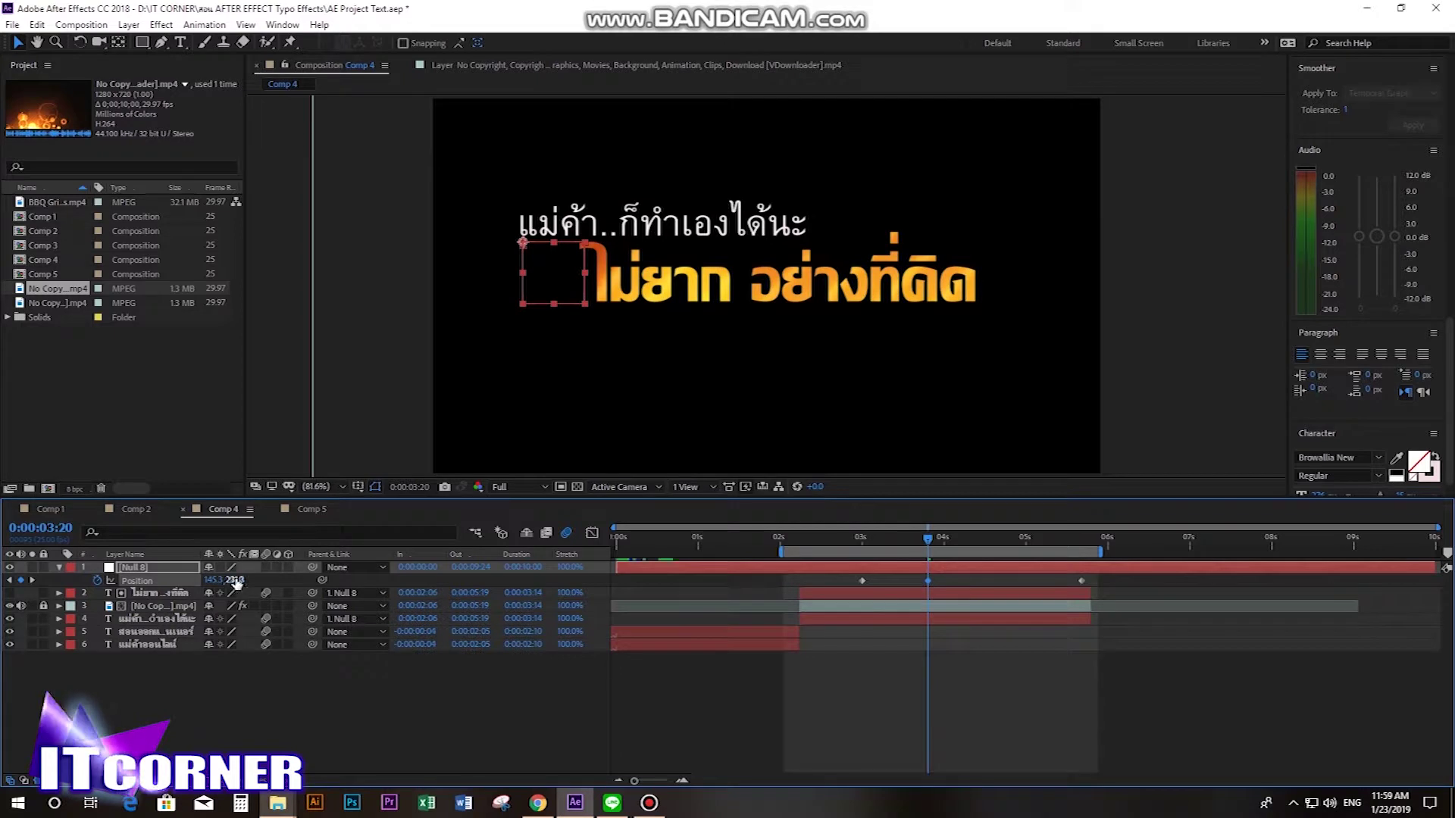
drag(932, 540, 979, 538)
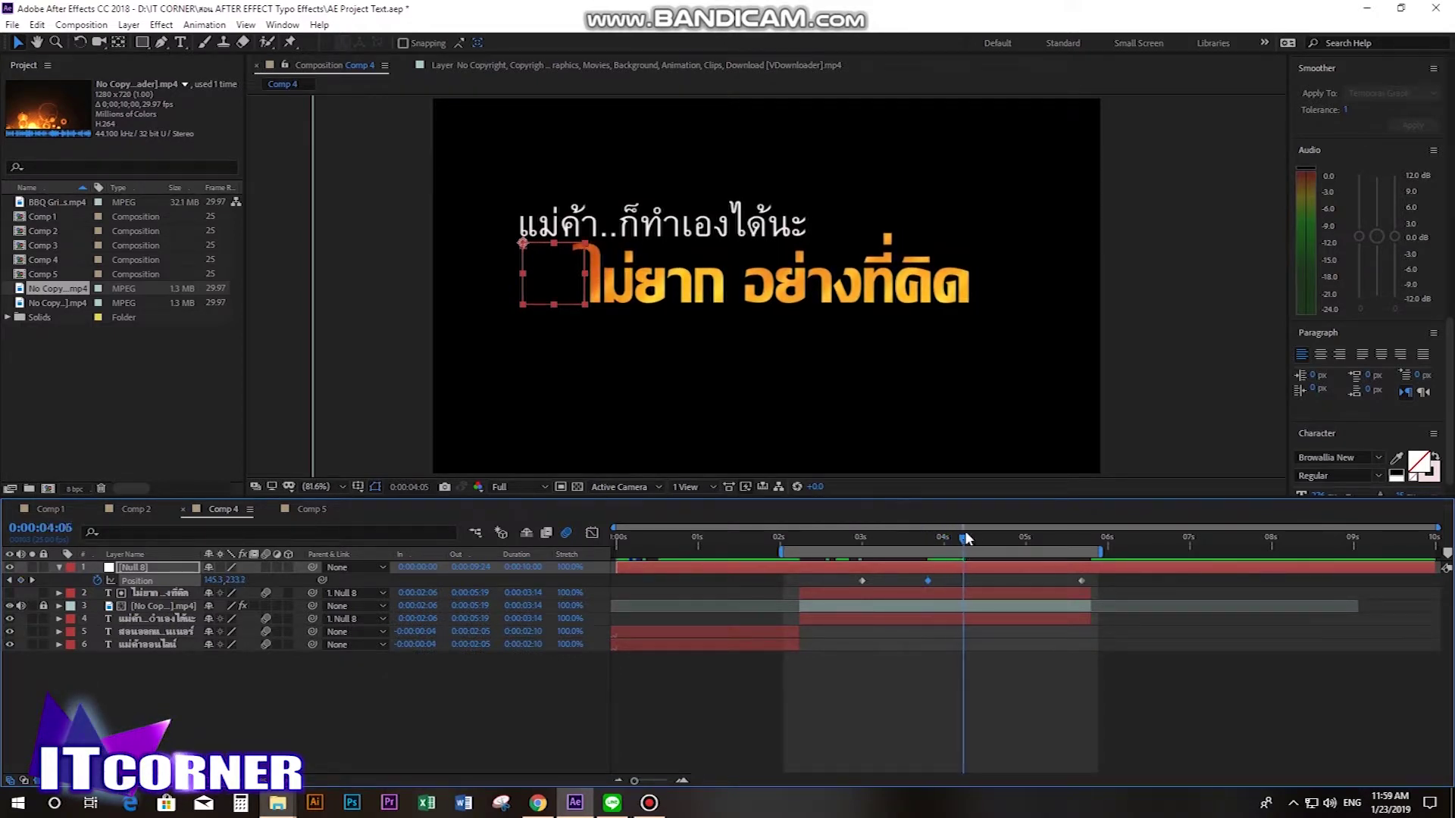
click(21, 580)
drag(229, 579, 275, 580)
drag(982, 544, 1023, 540)
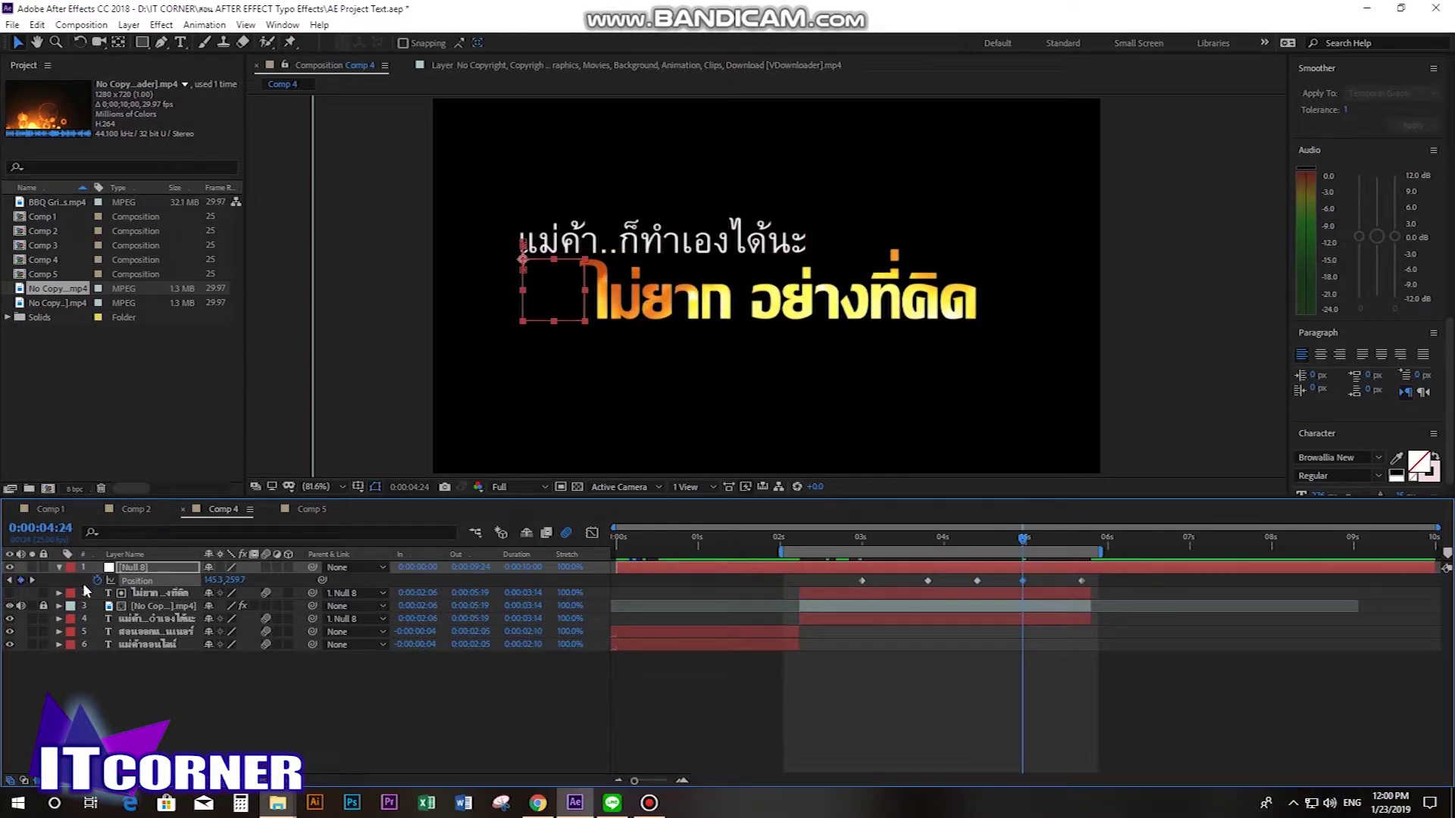
drag(231, 581, 216, 582)
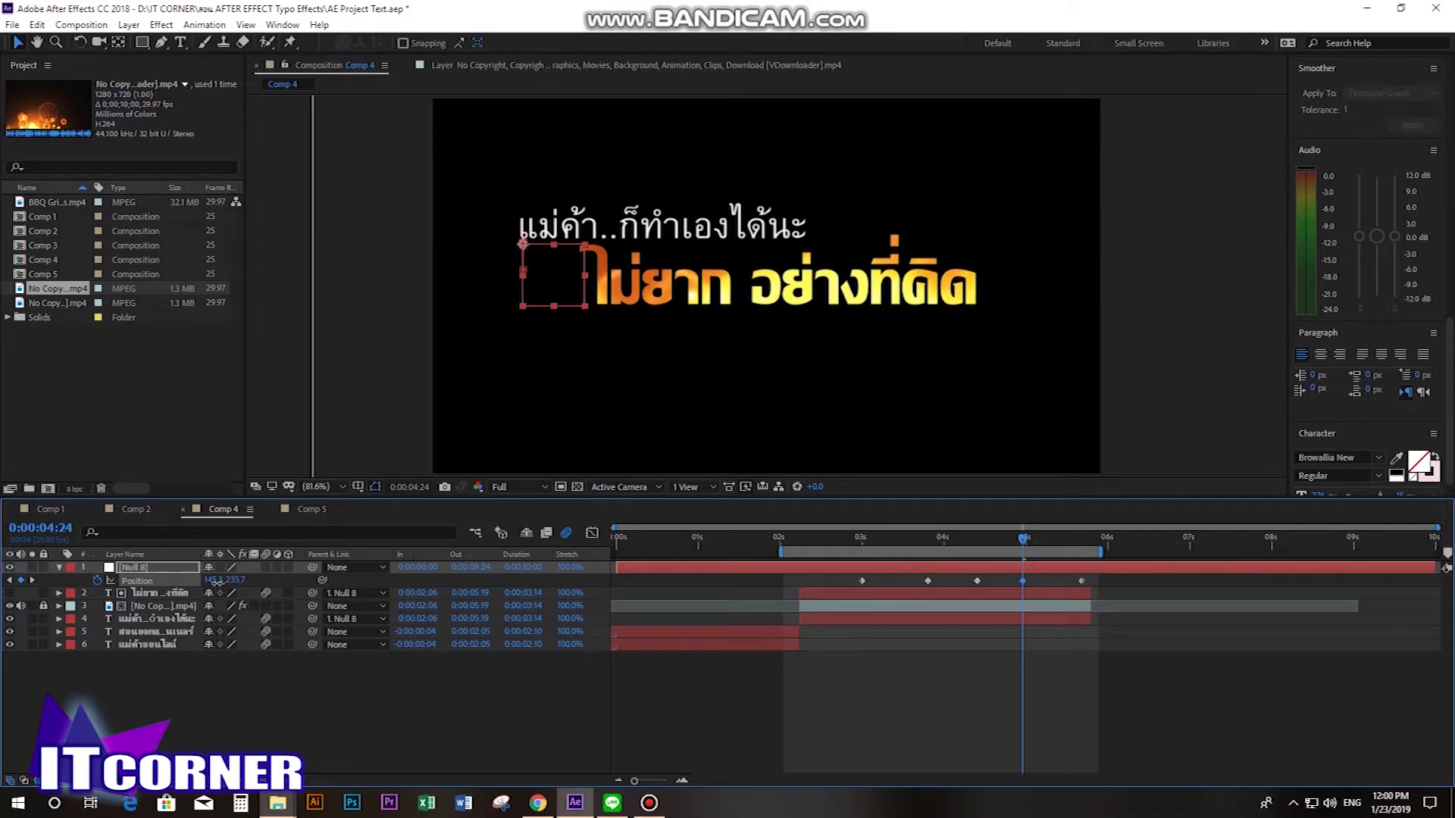
drag(803, 534, 1079, 580)
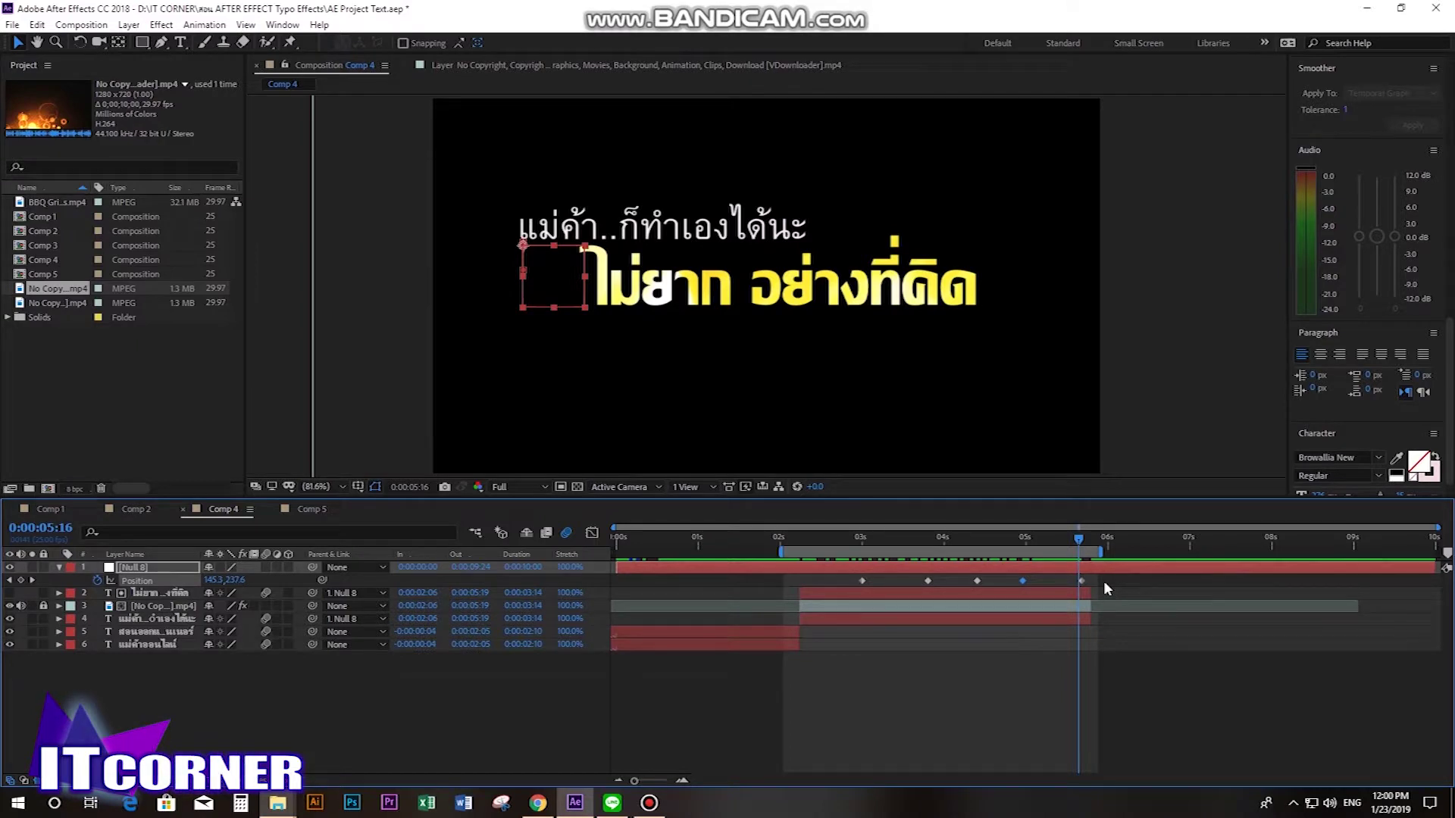
Apply Easy Ease to all five of Null 8's Position keyframes
drag(1106, 579, 818, 564)
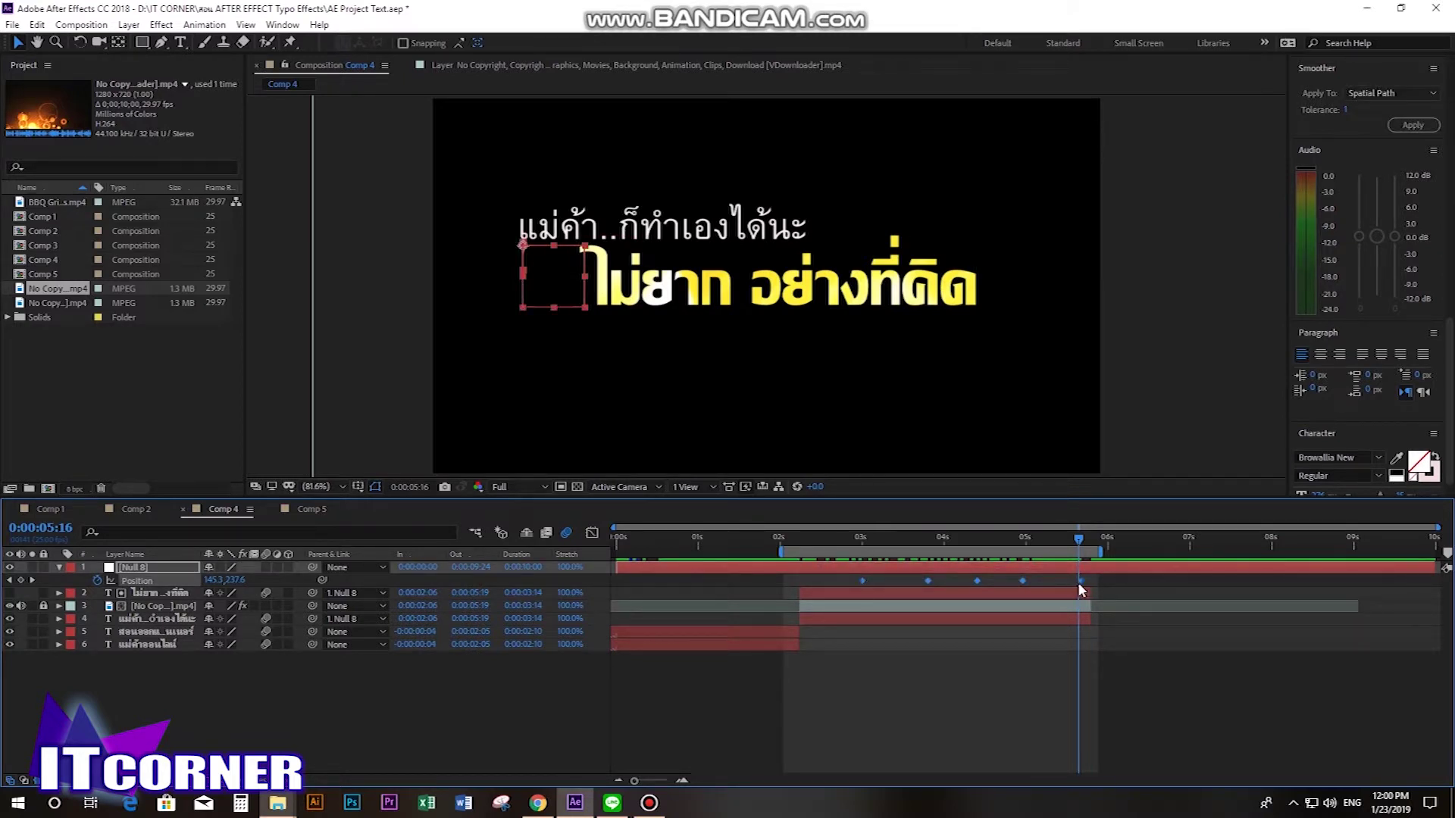
mouse_move(1082, 582)
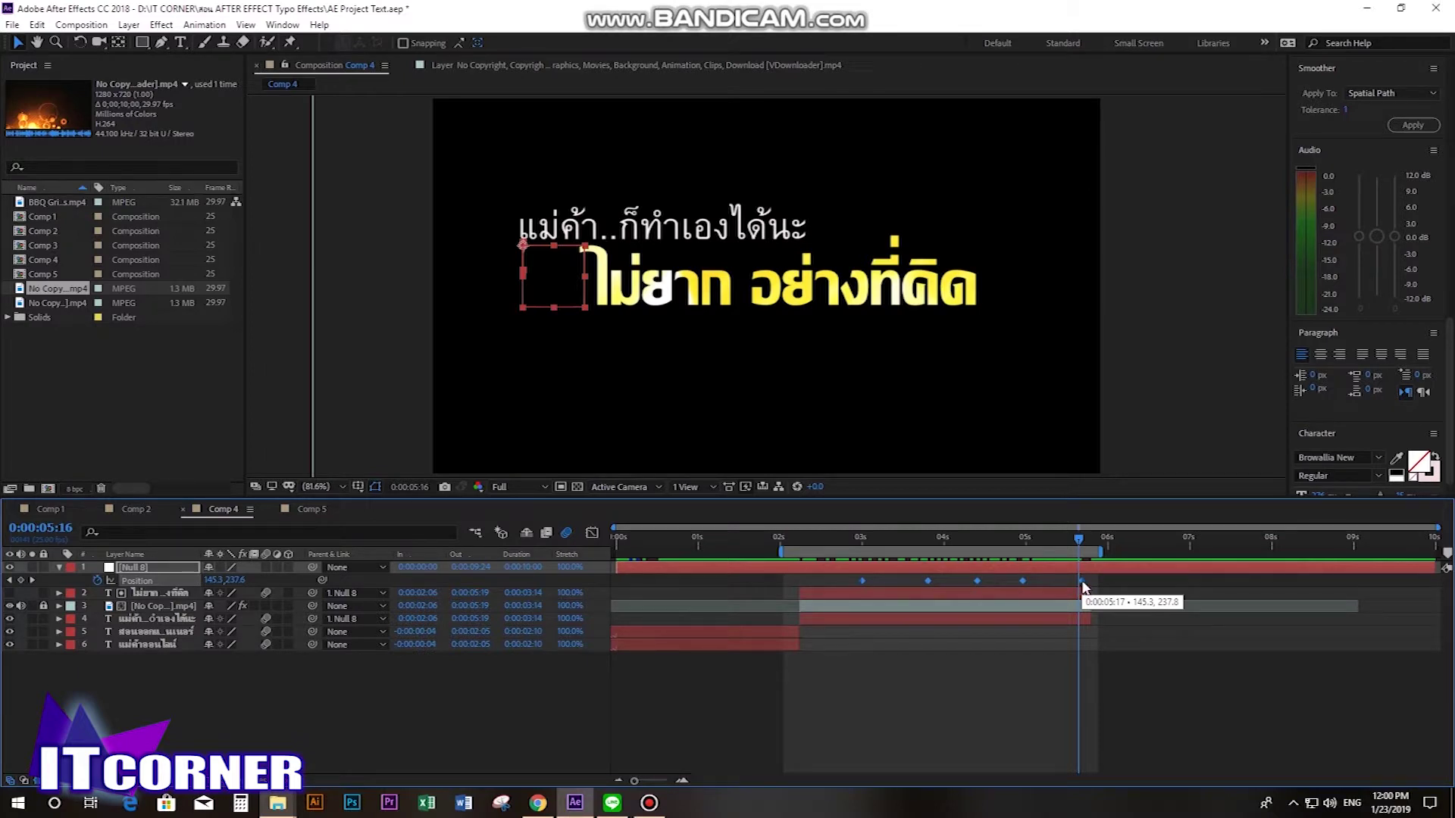
right_click(1082, 581)
mouse_move(1132, 771)
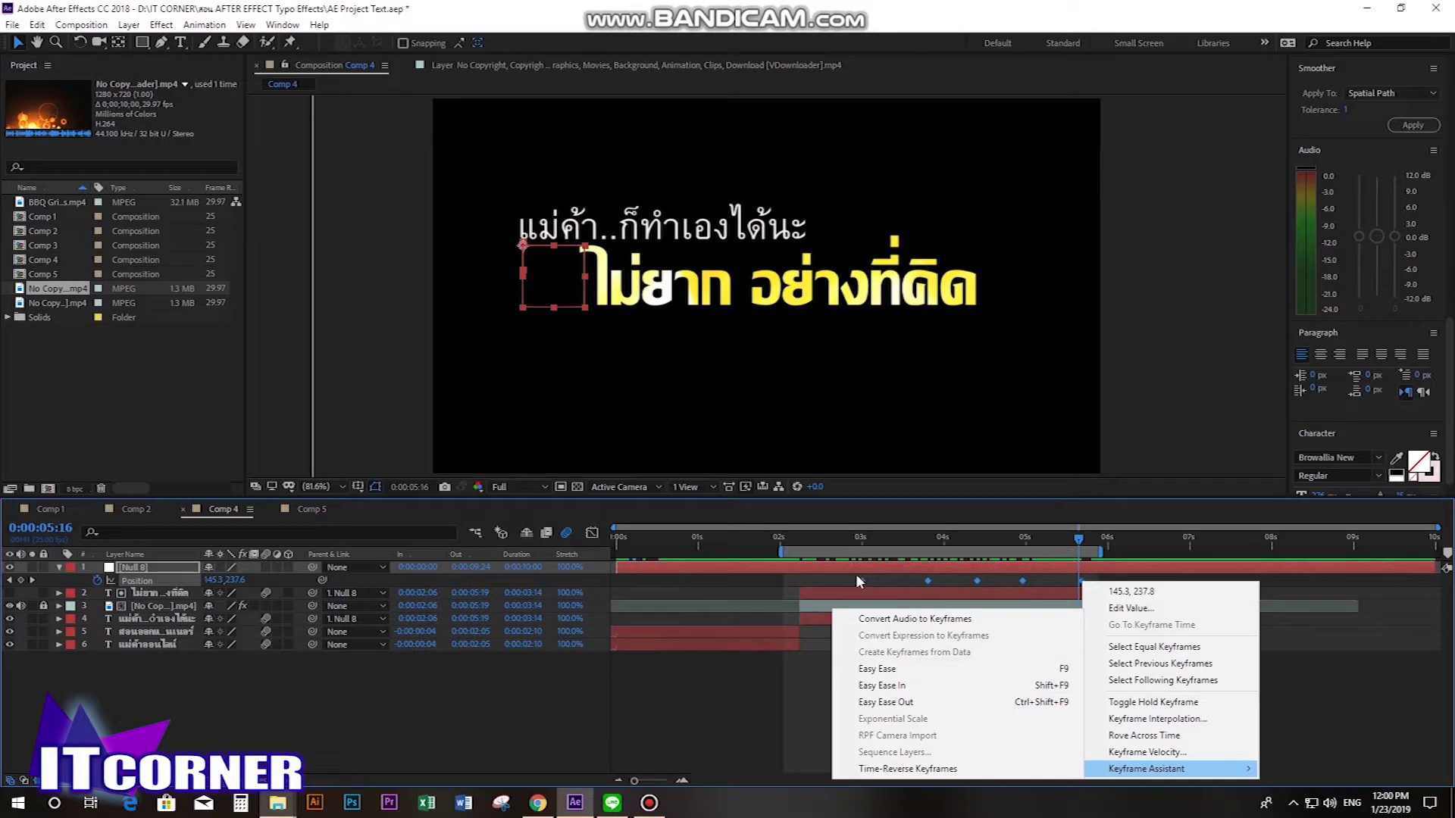
click(906, 669)
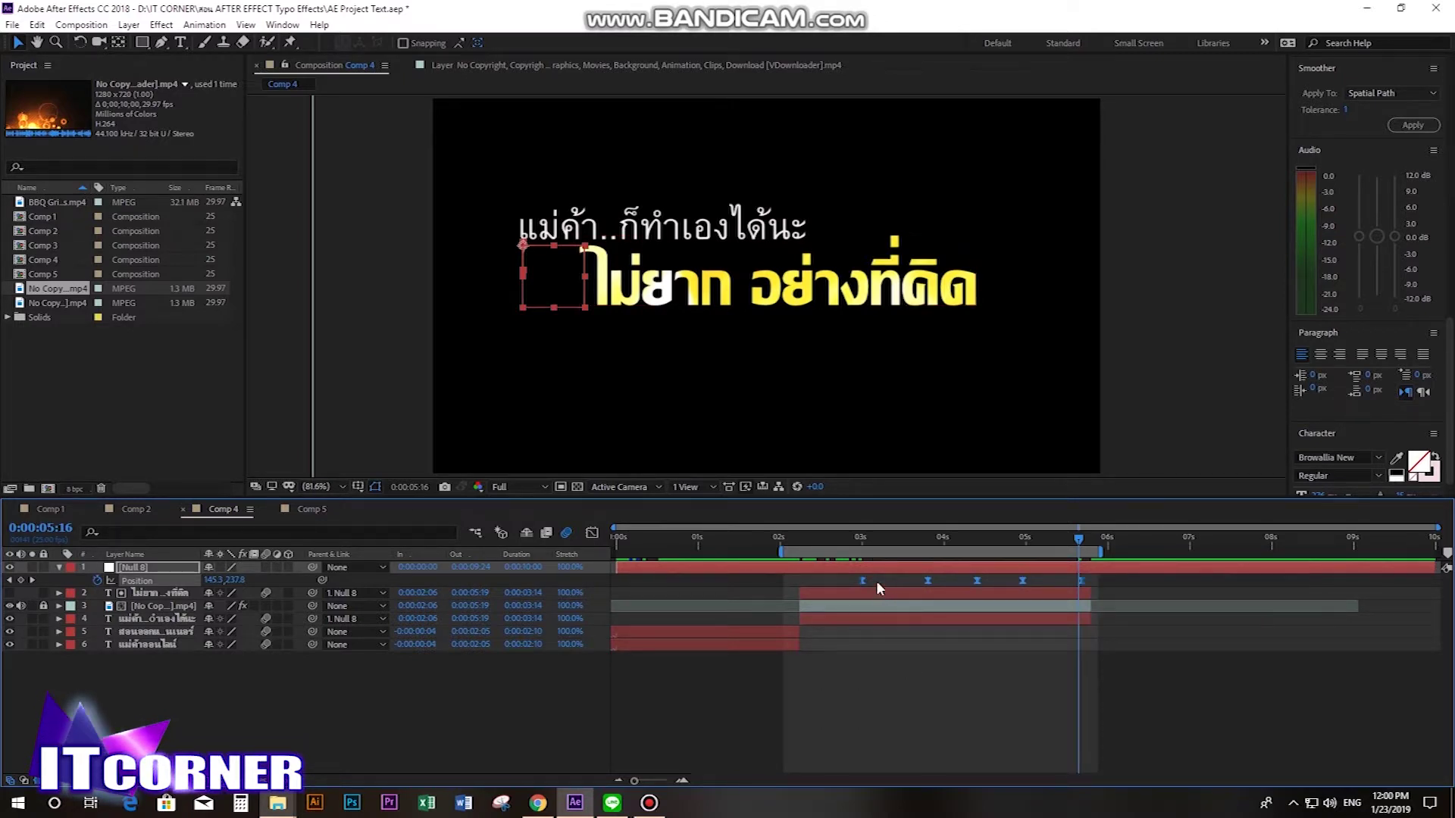
click(827, 530)
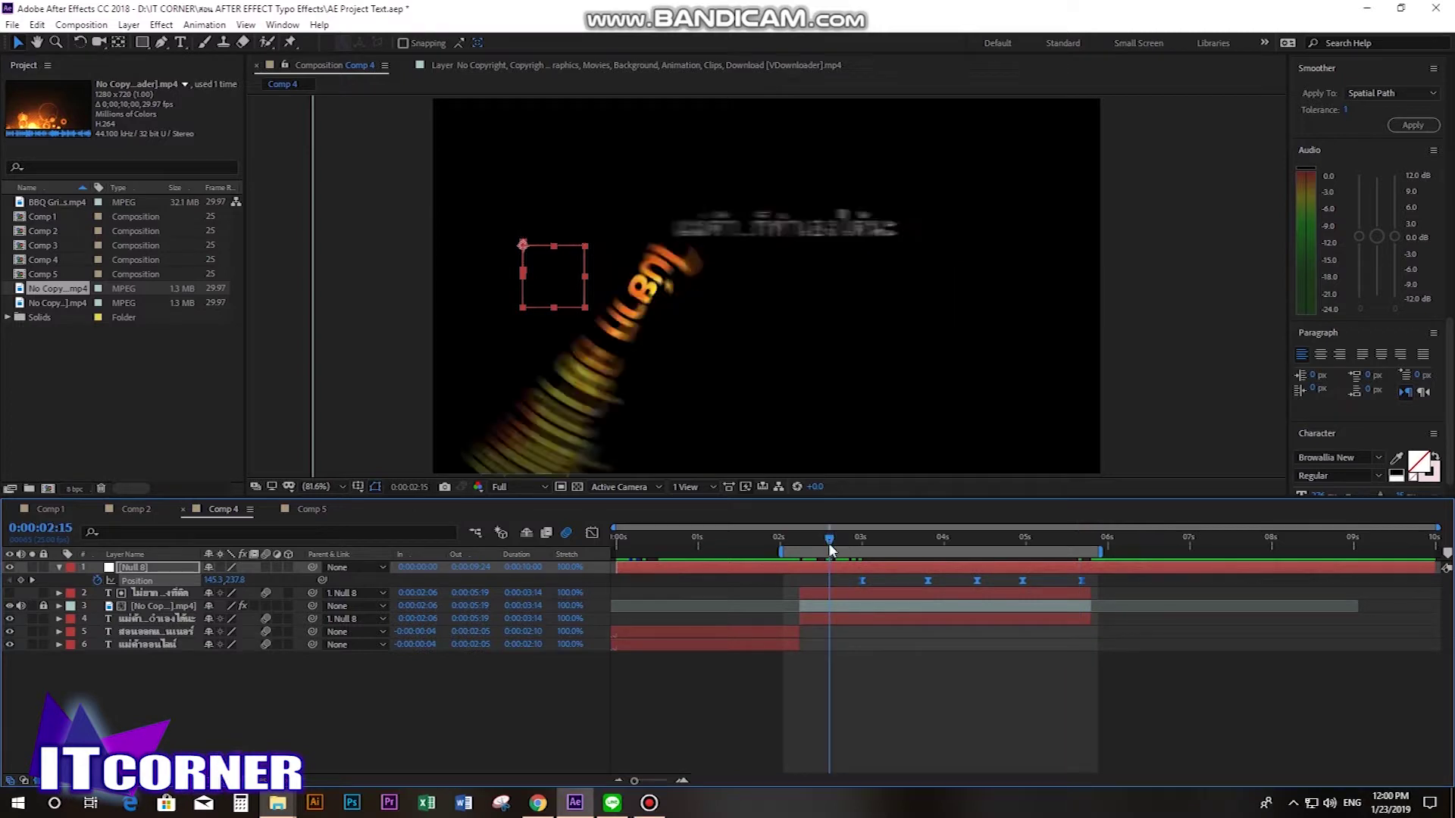
Preview the title's bobbing animation, then set the current time to 0:00:03:00
key(space)
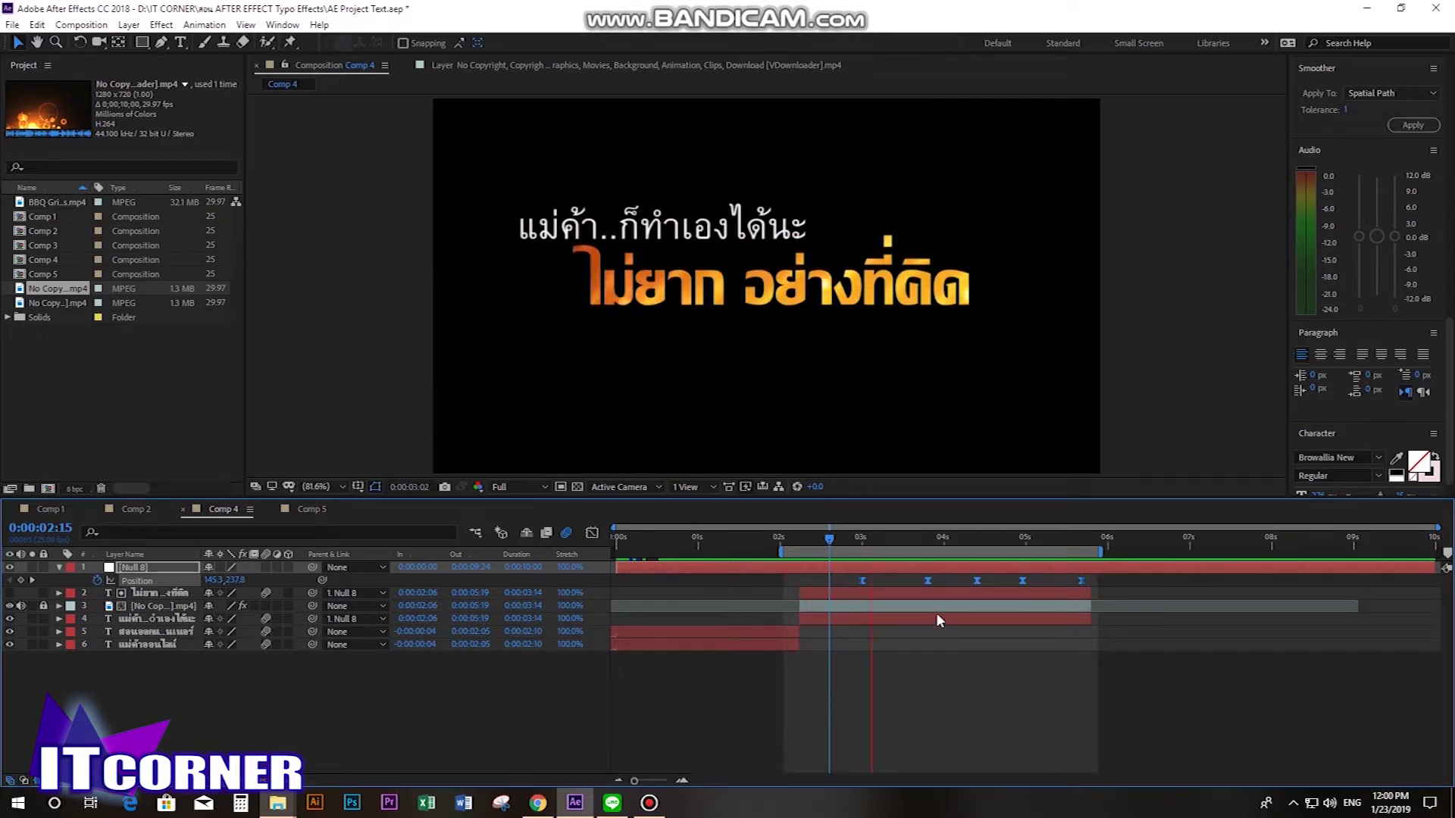
key(space)
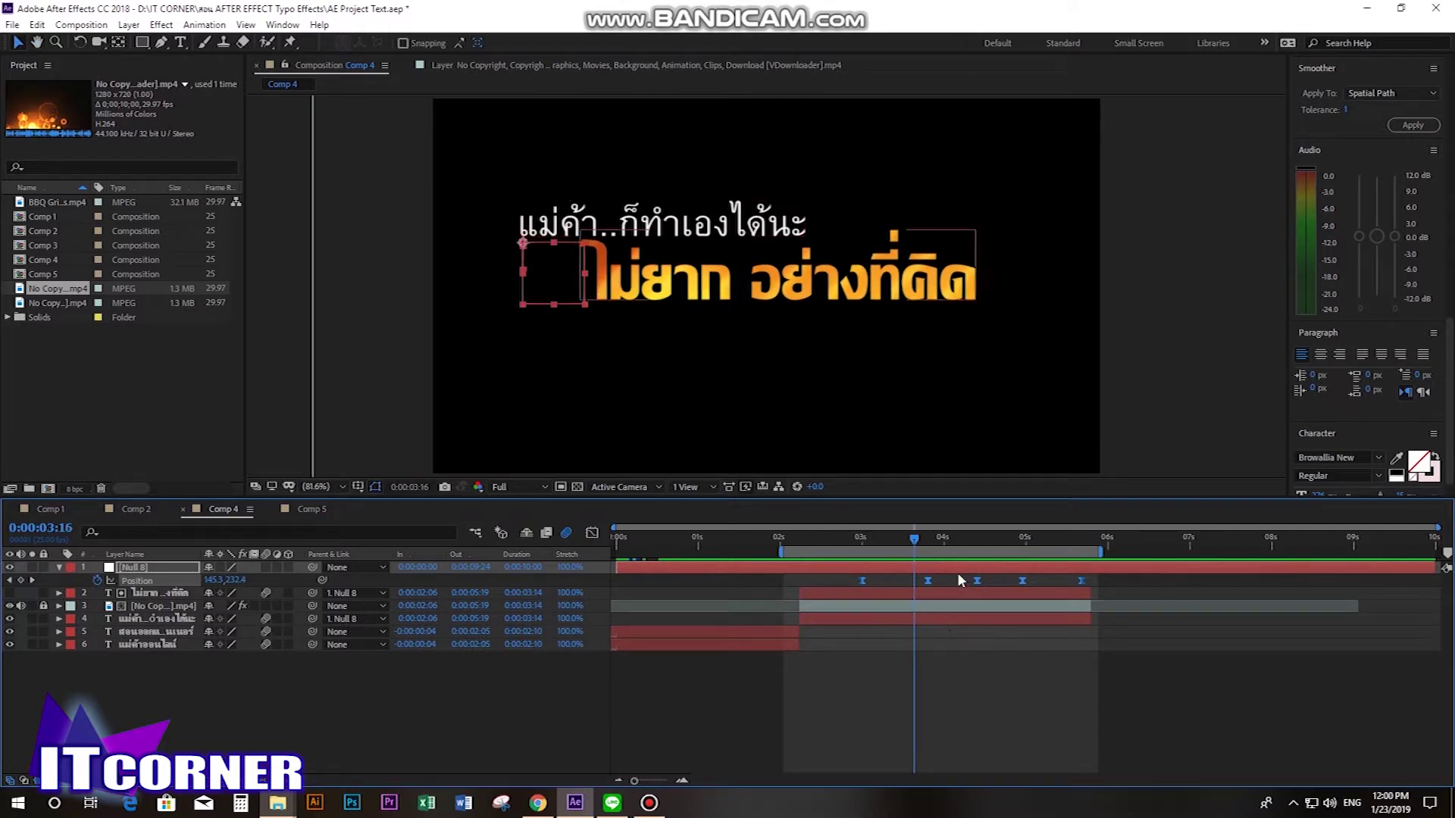
mouse_move(915, 538)
mouse_down()
mouse_move(1064, 557)
mouse_move(868, 610)
mouse_up()
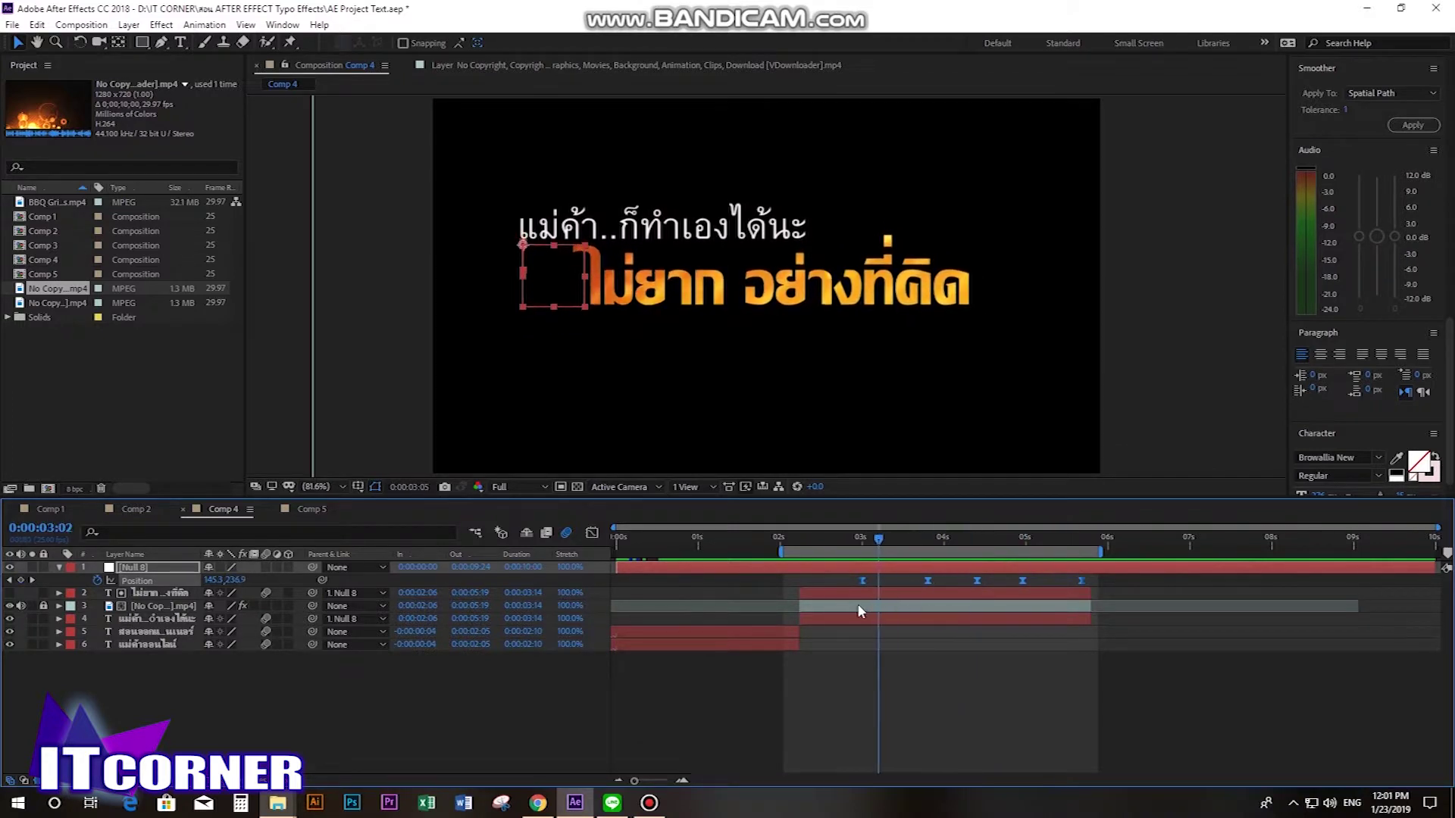
drag(868, 547, 866, 547)
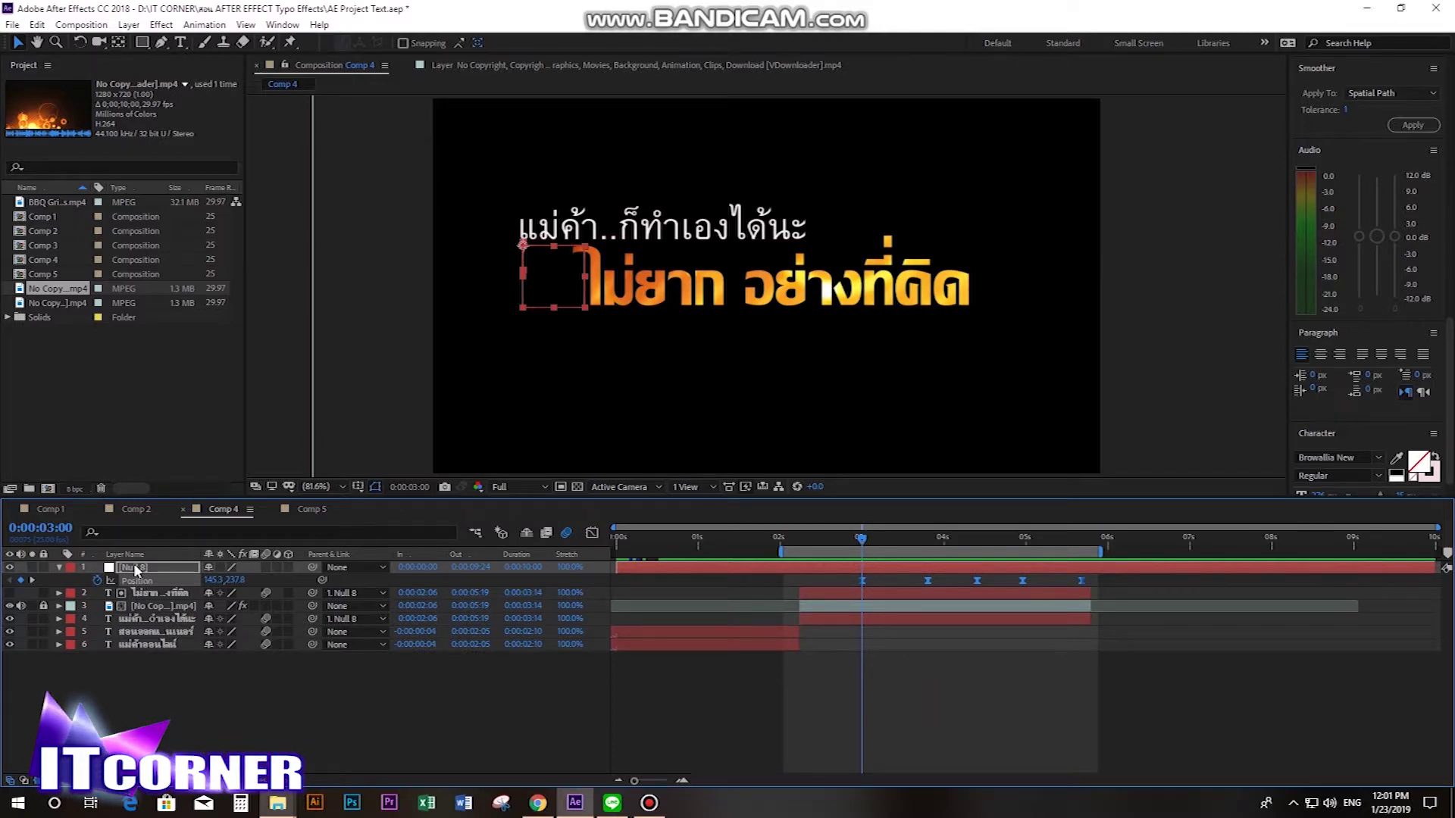
Show Null 8's Rotation and set a 0° Rotation keyframe at 0:00:03:00
key(r)
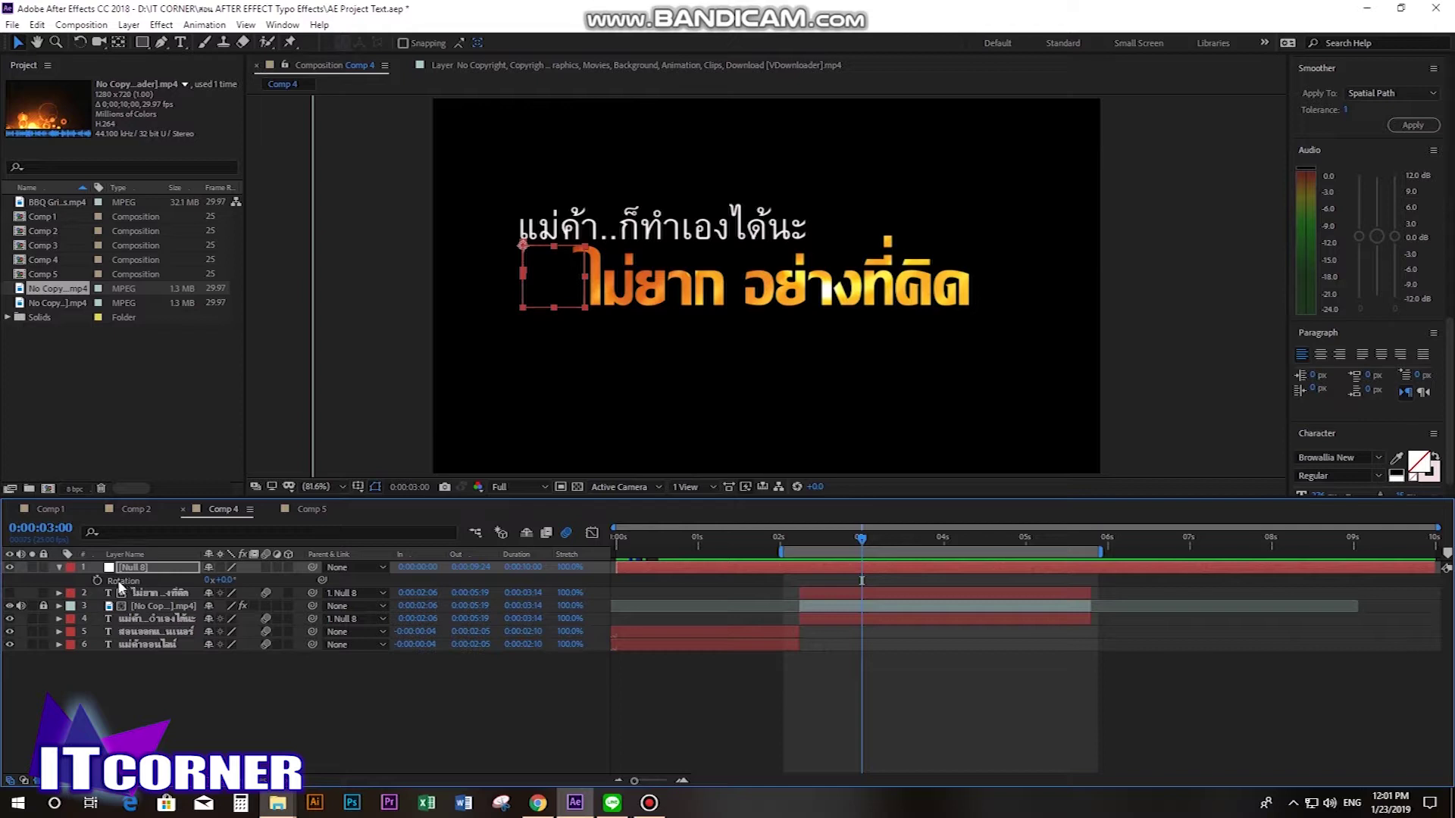
click(98, 580)
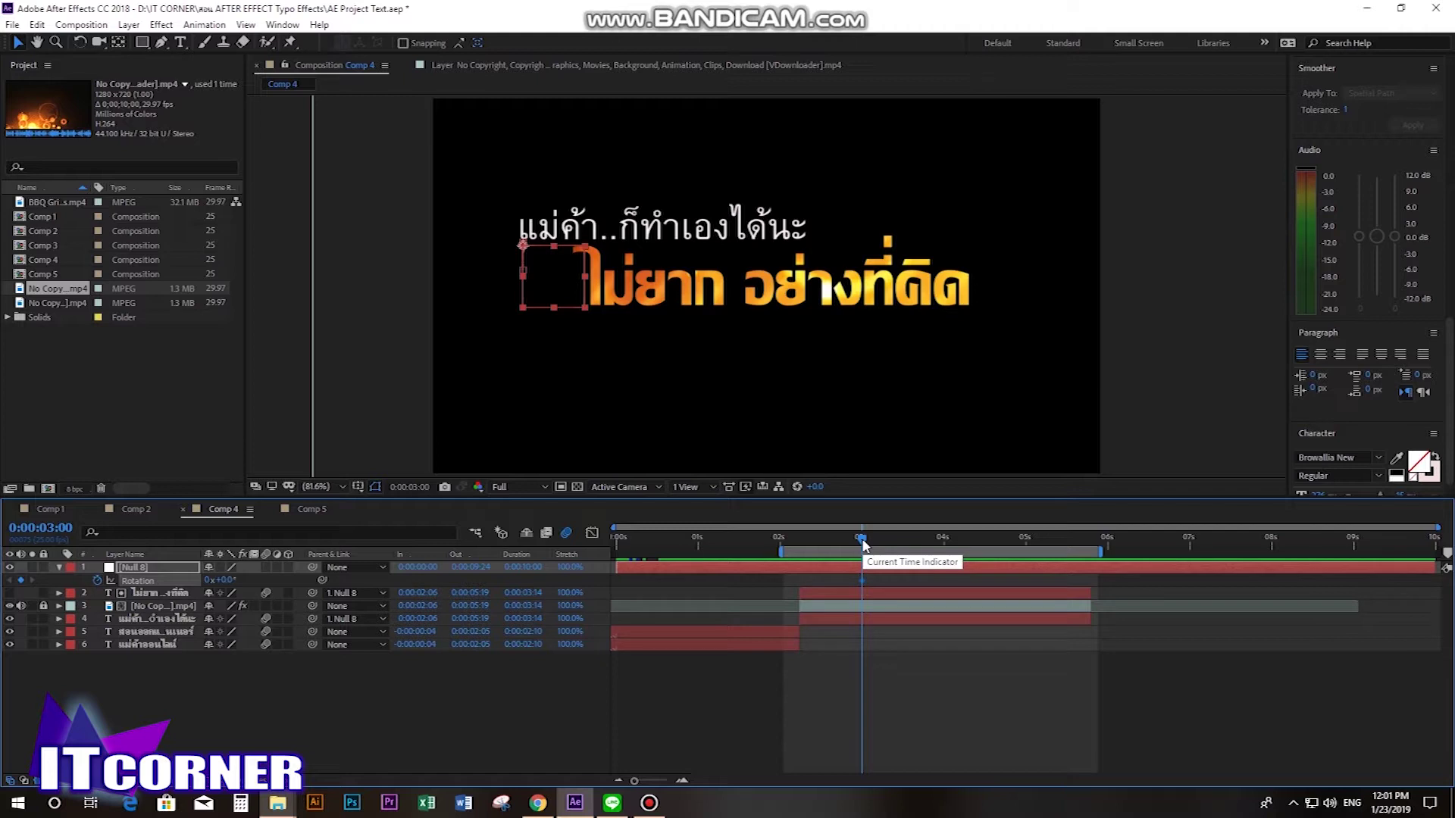
click(58, 567)
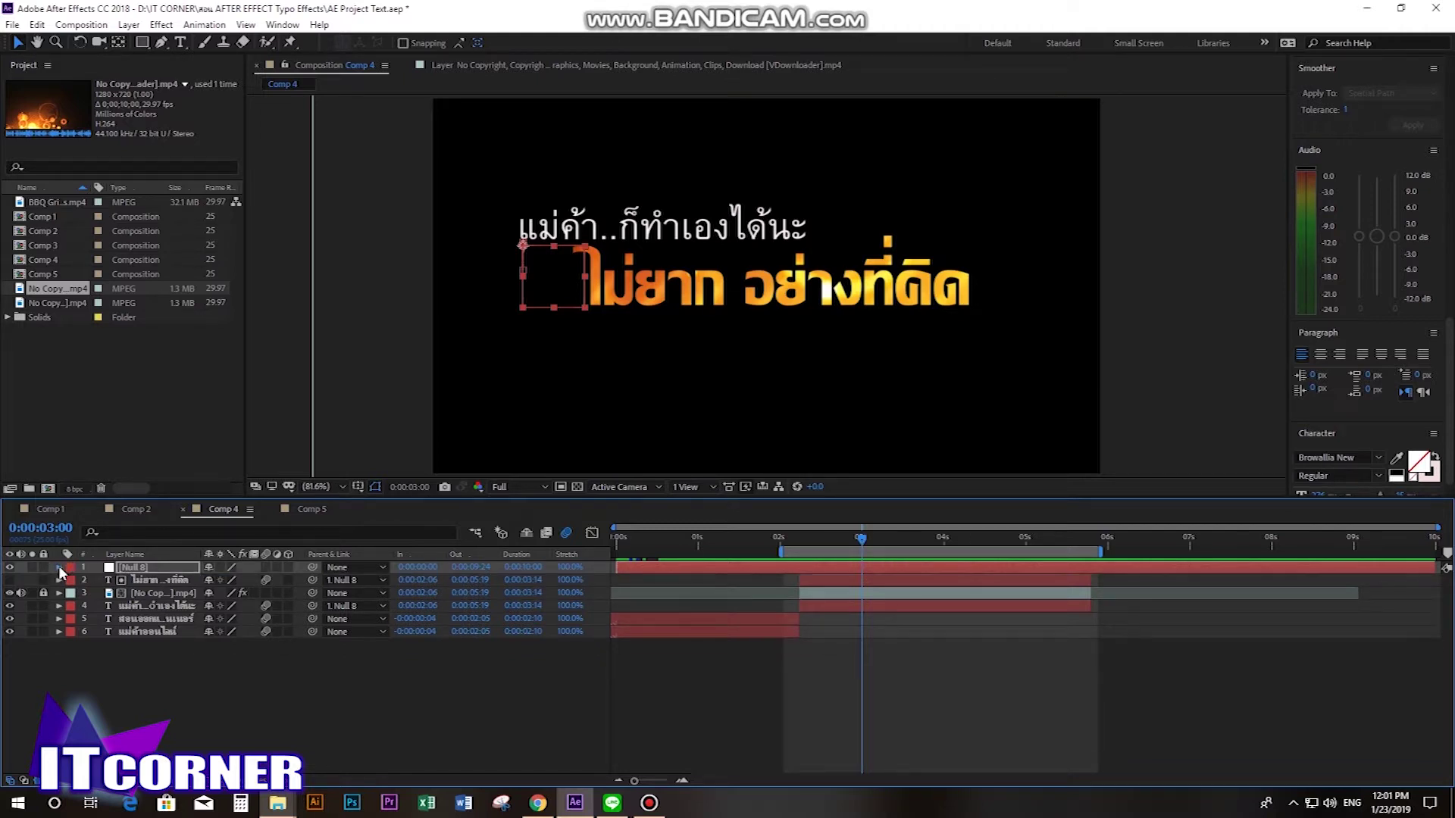
click(58, 568)
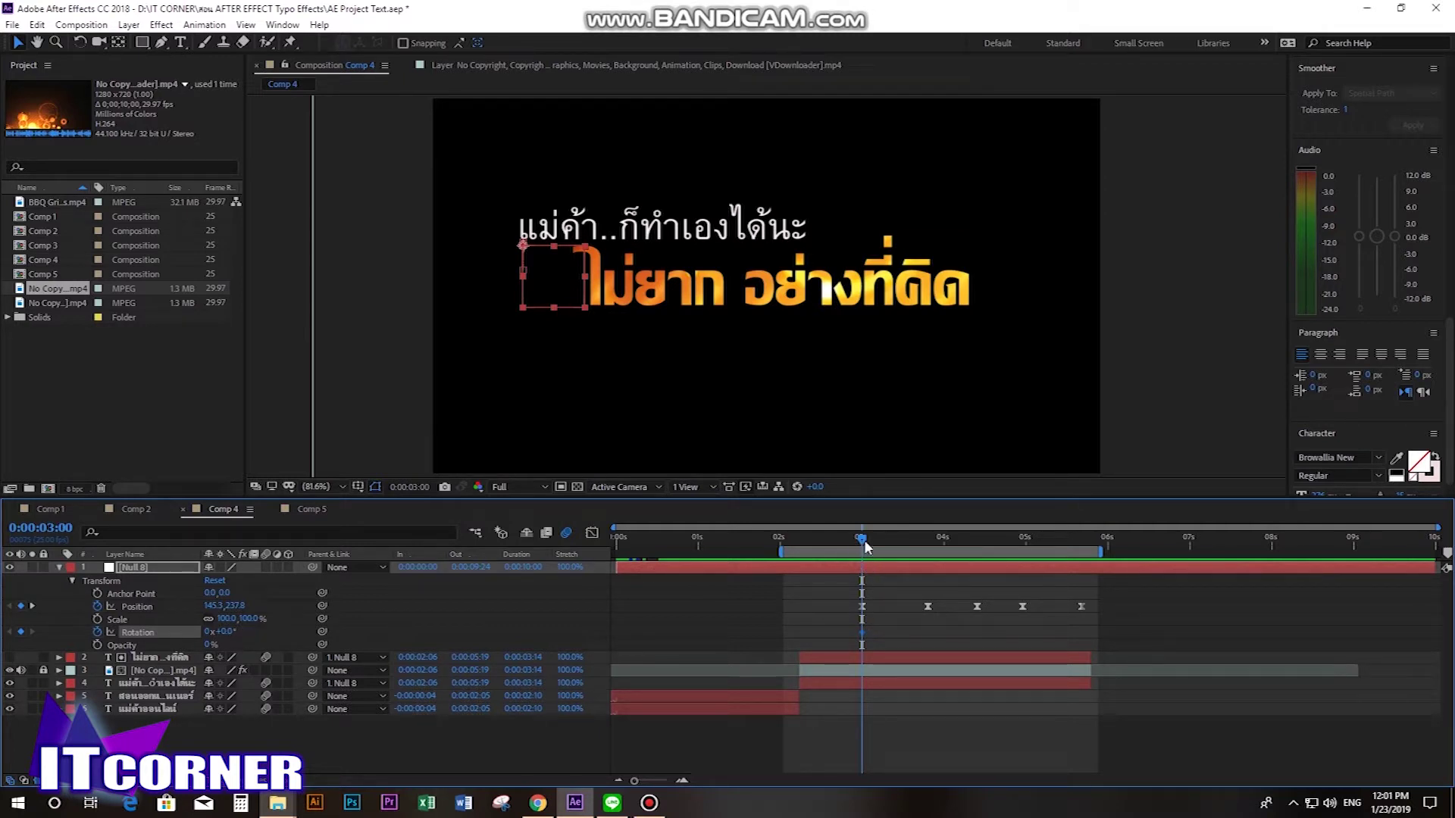
Add a 0° Rotation keyframe at 0:00:05:17 and tilt the text to -10° at 0:00:04:01
drag(862, 535, 878, 535)
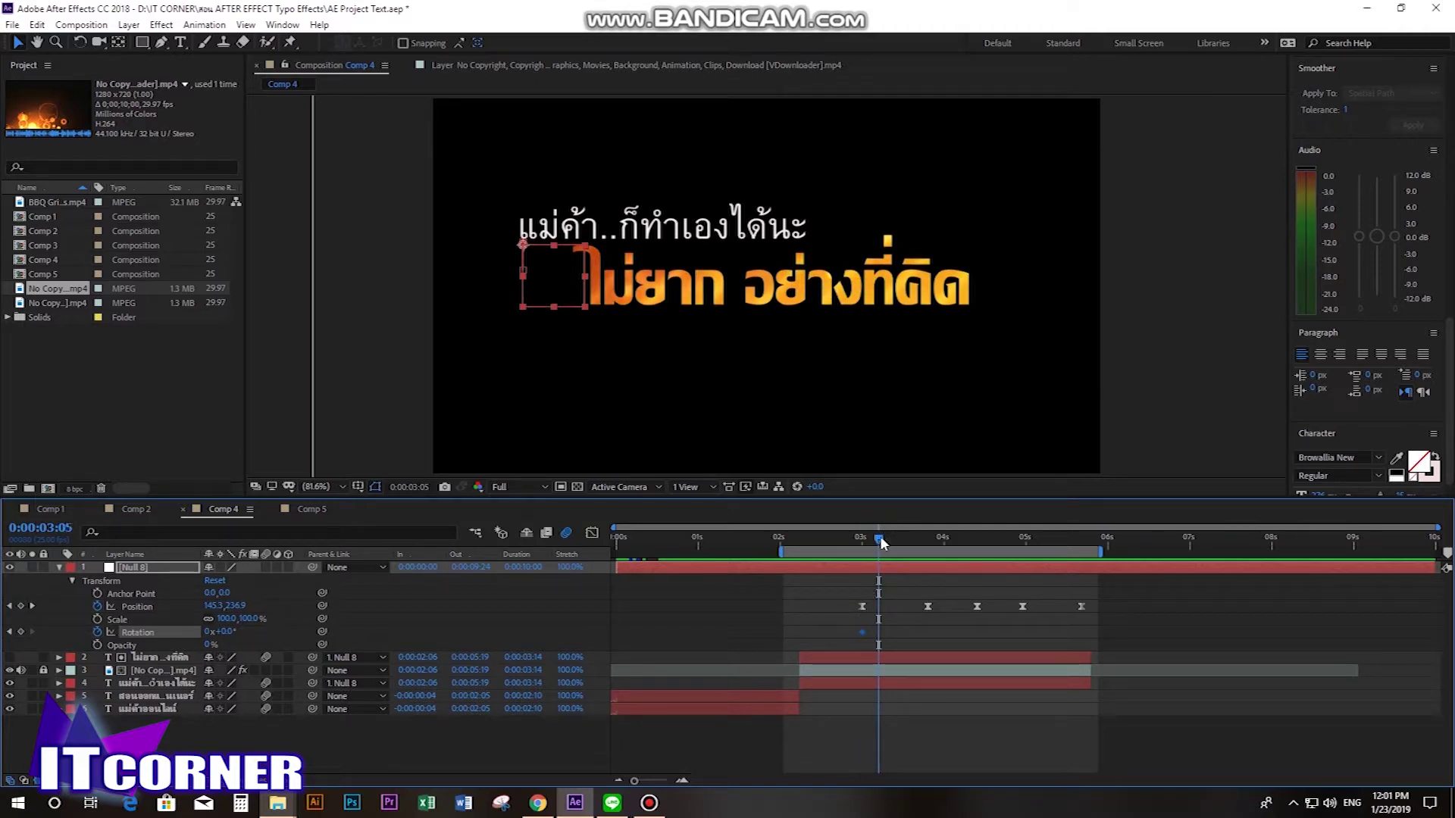
drag(879, 536, 1080, 573)
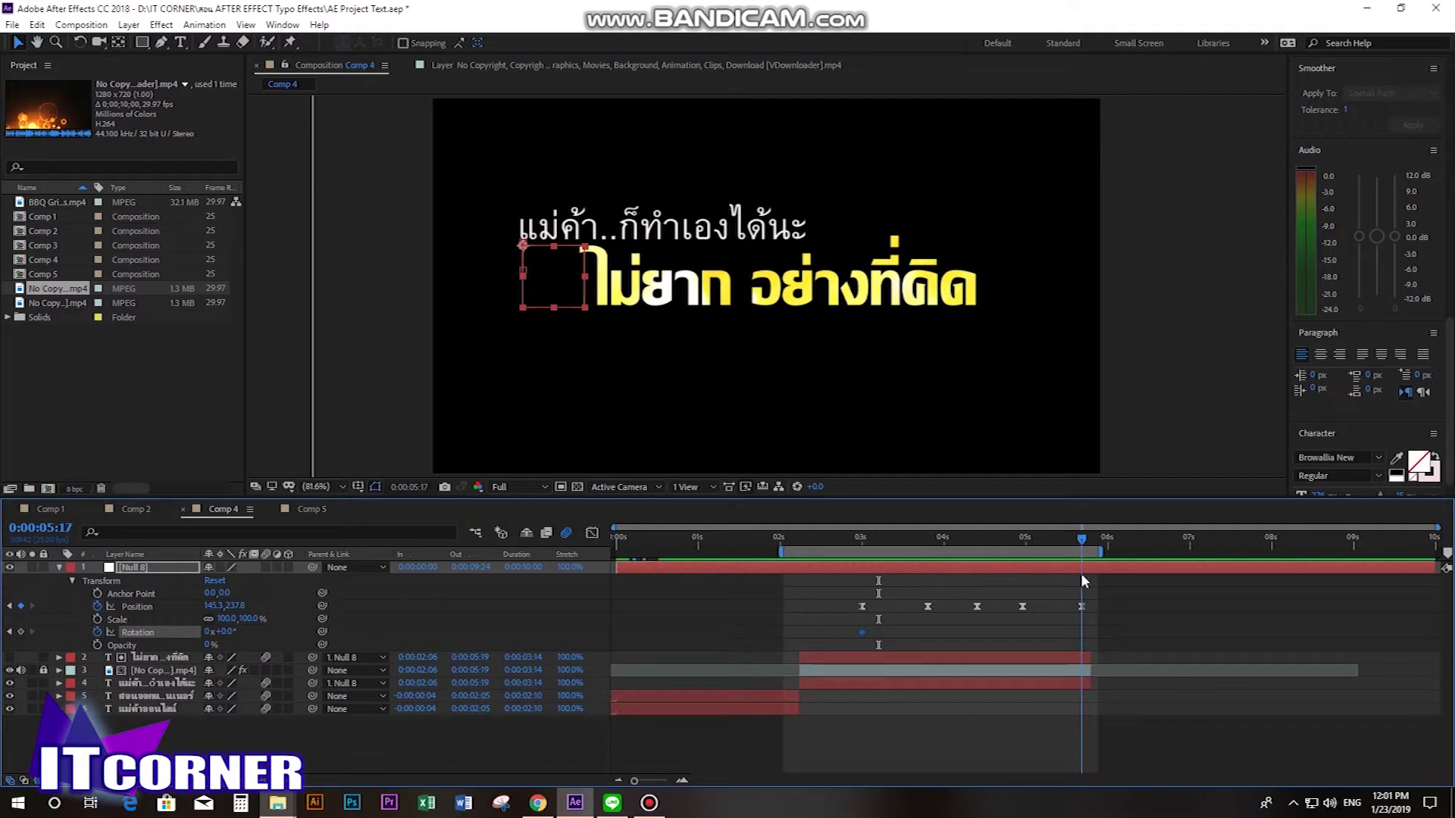
click(22, 633)
drag(1086, 547, 894, 574)
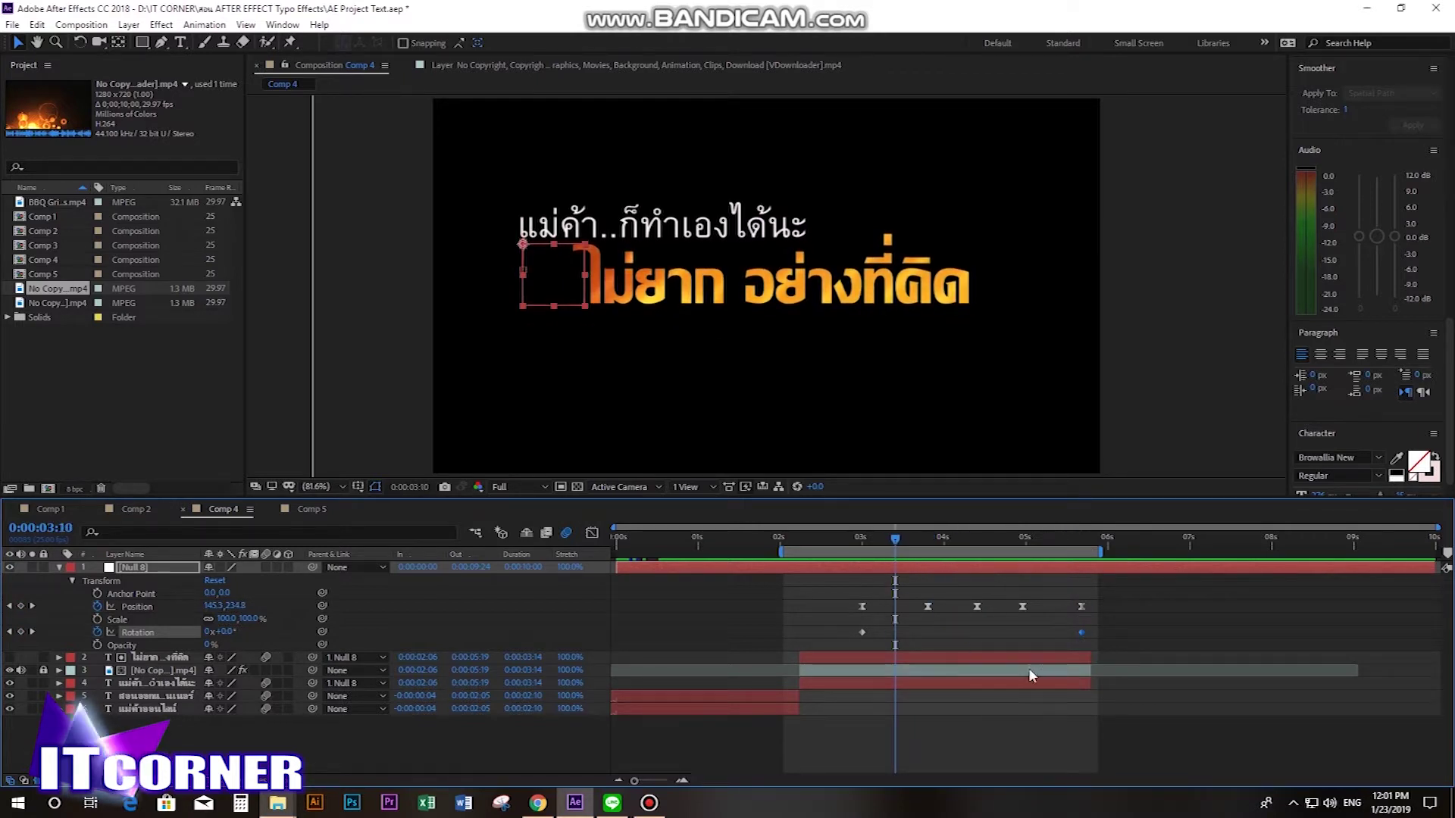
drag(898, 539, 947, 547)
key(w)
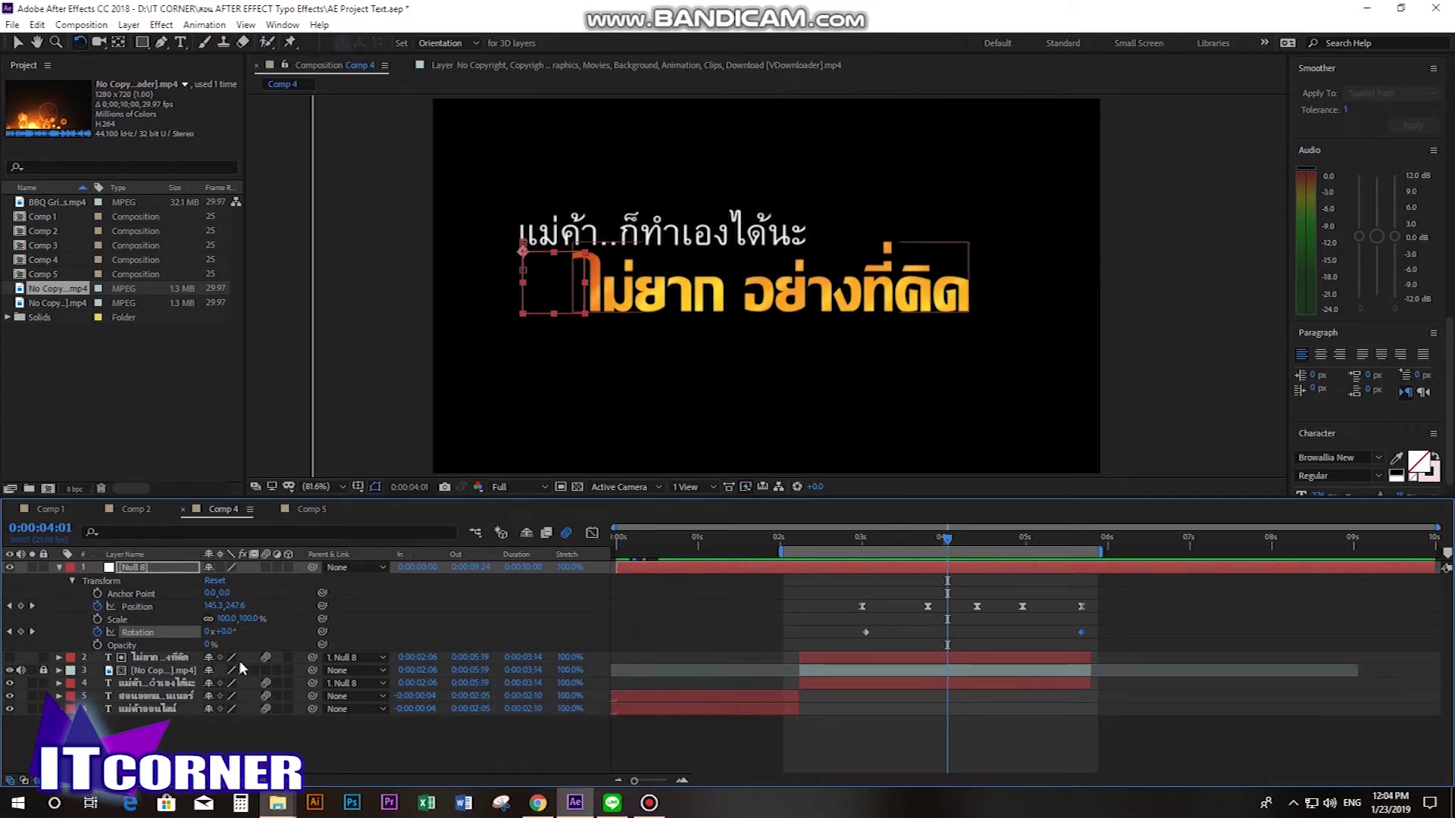
drag(227, 635, 224, 637)
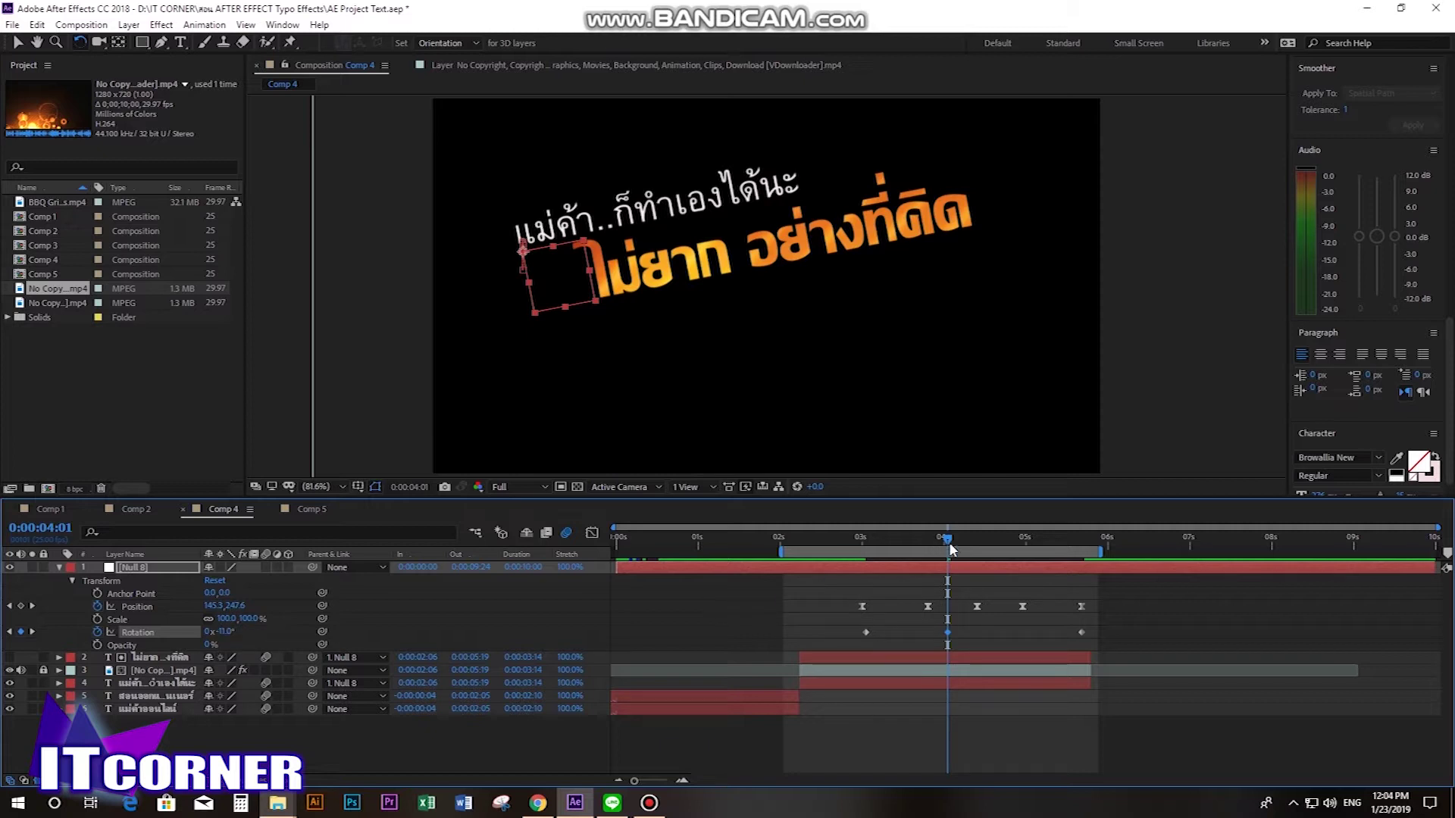
Tilt the text to about +10.6° at 0:00:04:20, scrub it, and select all Rotation keyframes
drag(948, 542, 1003, 552)
drag(228, 636, 240, 643)
drag(850, 550, 1080, 554)
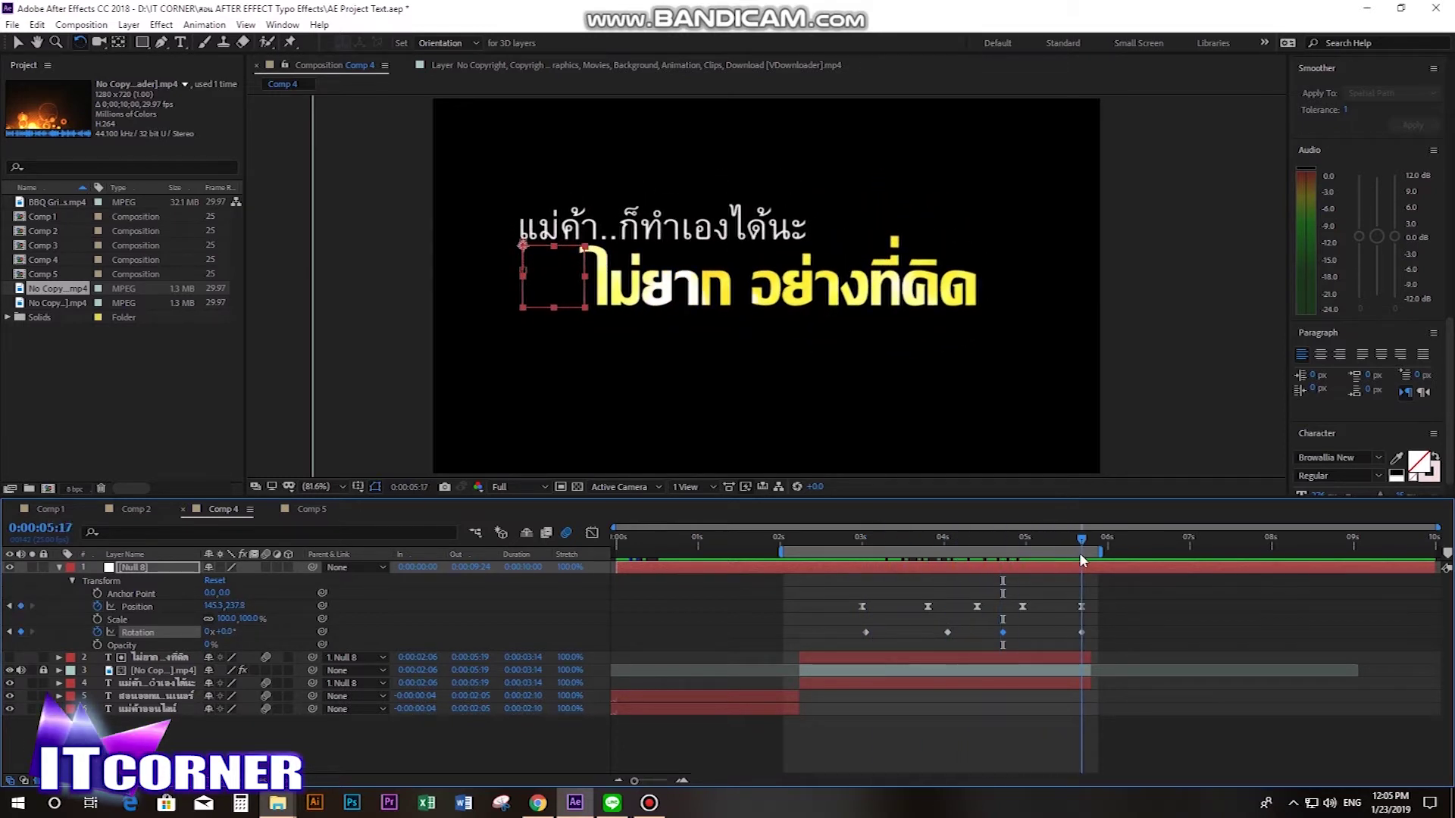
drag(1098, 640, 855, 622)
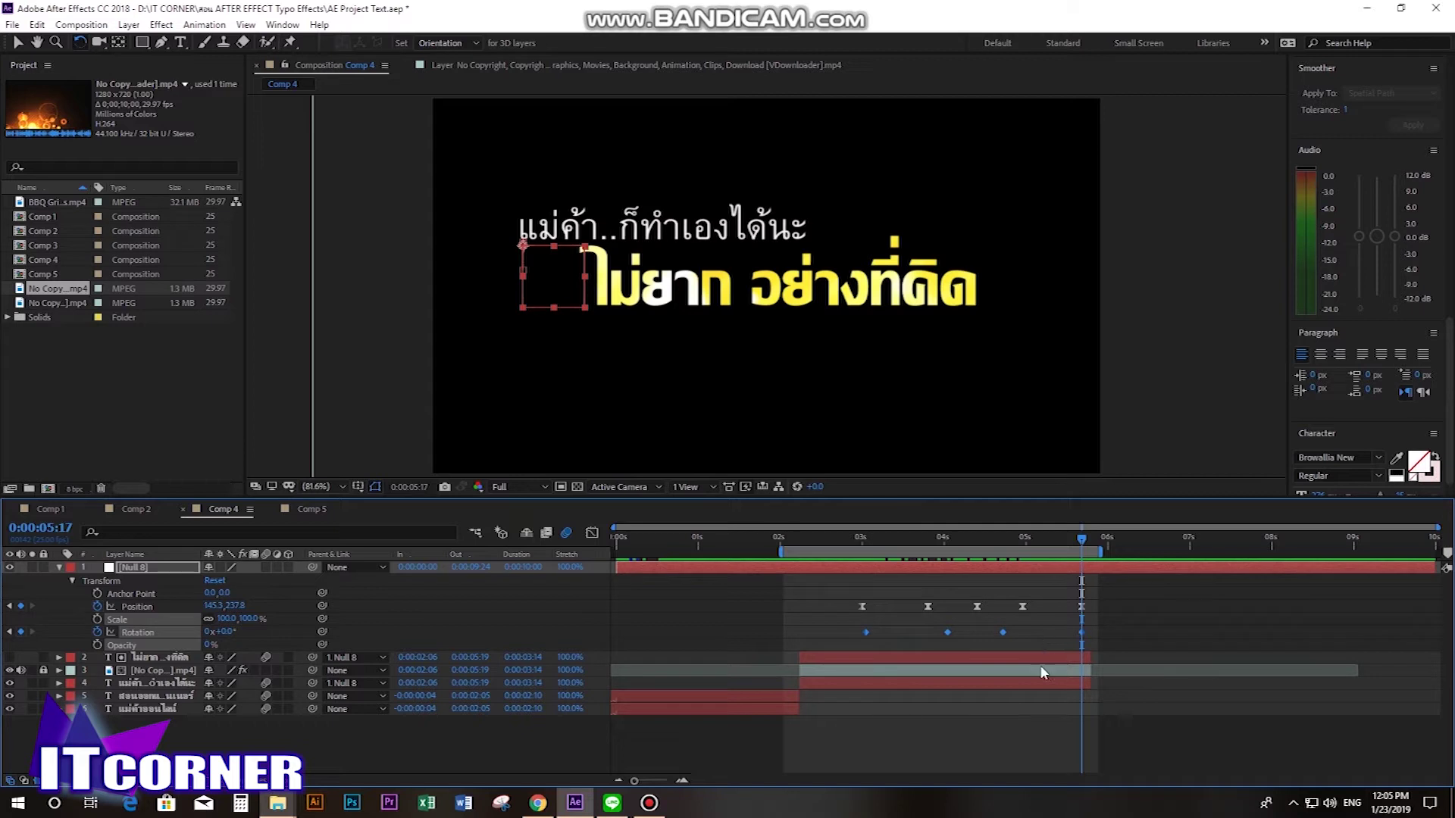
Easy Ease the Rotation keyframes with F9, start the work area at 0:00:02:11, and preview
key(F9)
click(815, 550)
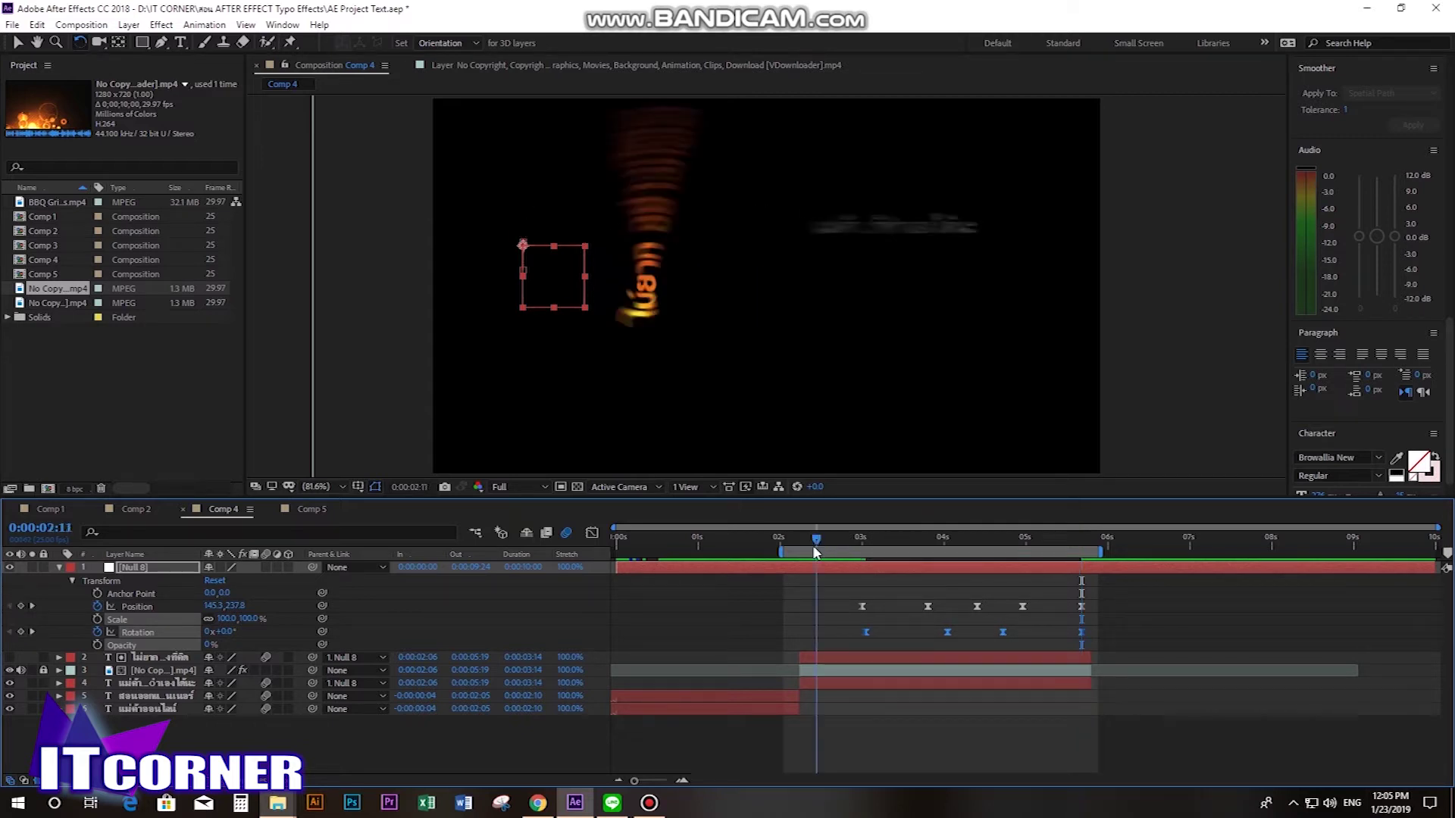
key(b)
key(space)
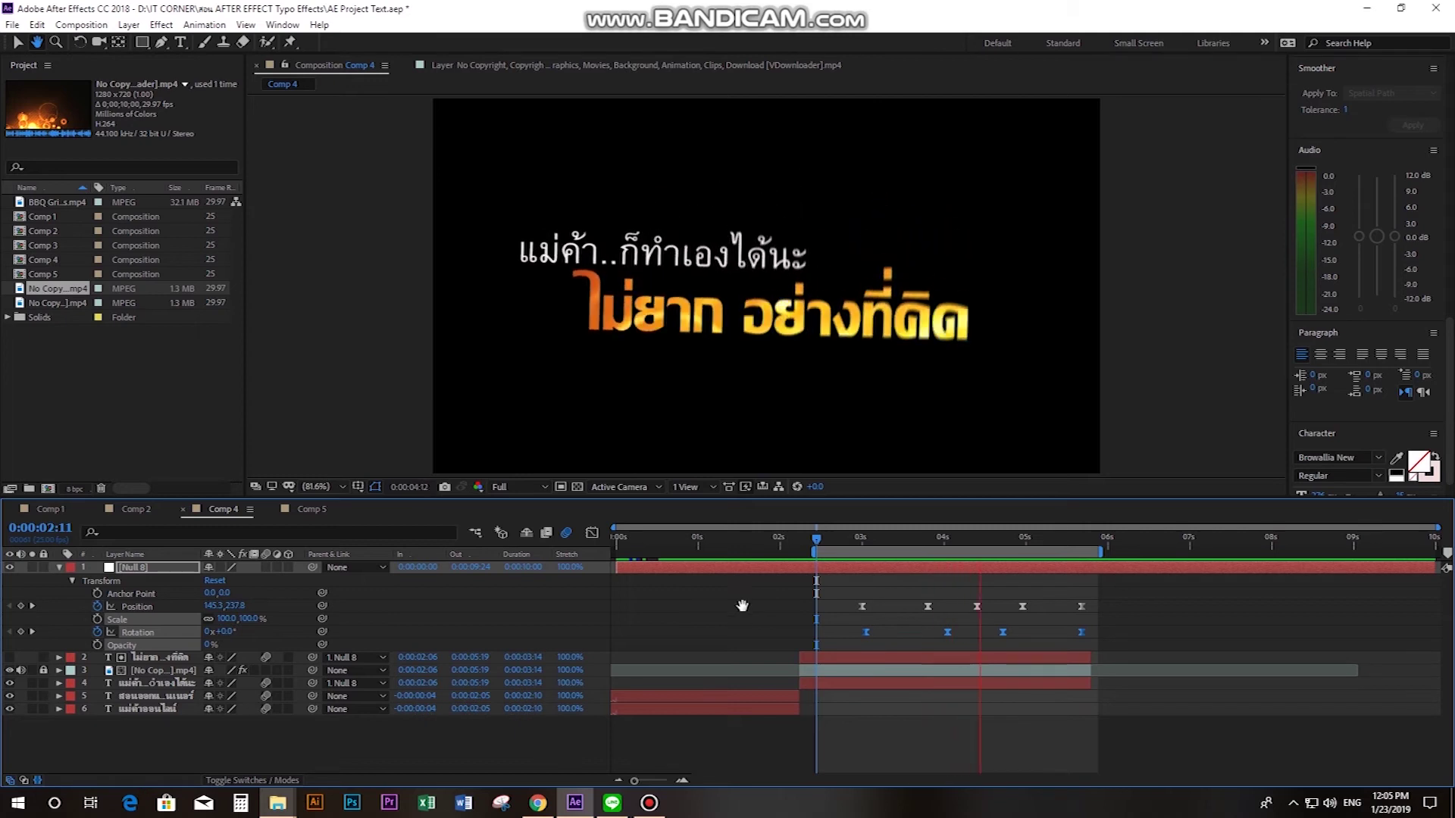
Stop the preview and save the project with File > Save
click(13, 24)
click(36, 164)
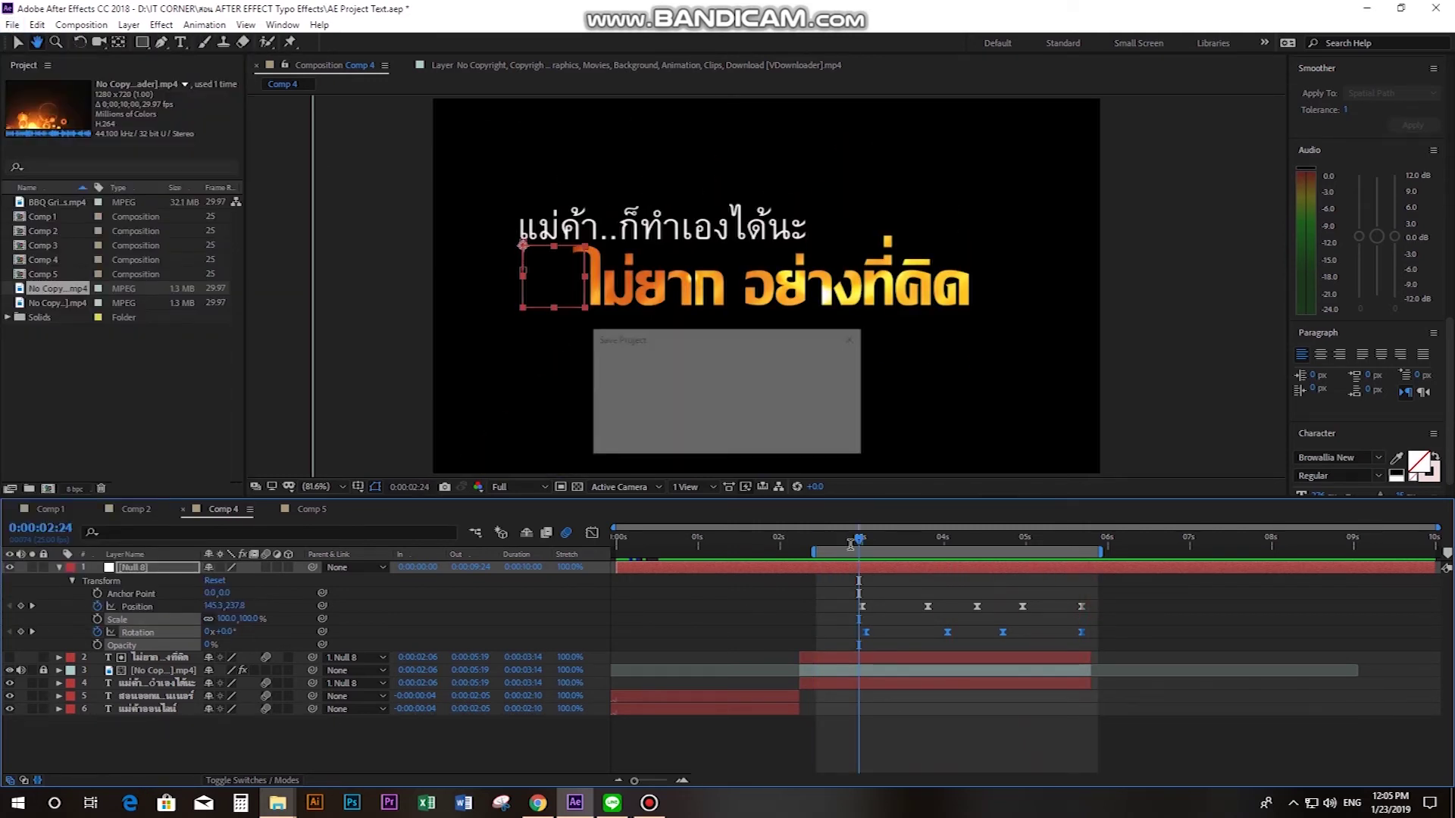